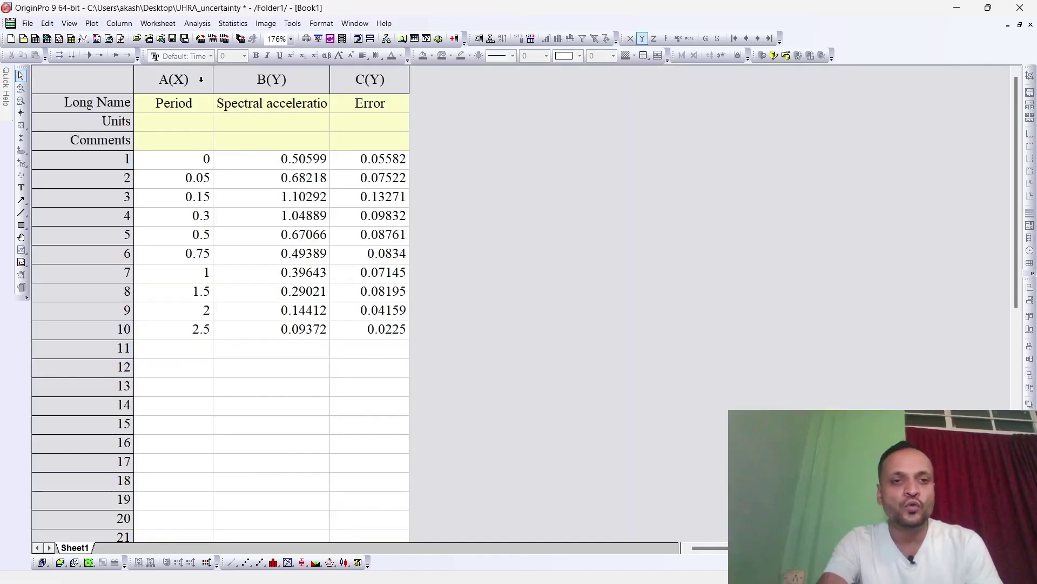
{"action": "left_click", "coordinate": [193, 78]}
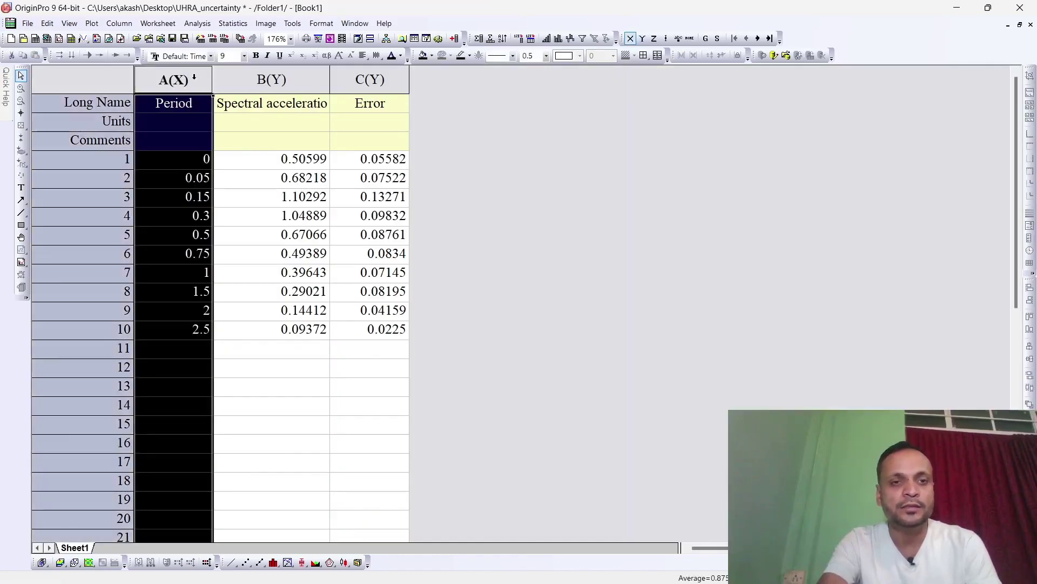
{"action": "left_click", "coordinate": [270, 79]}
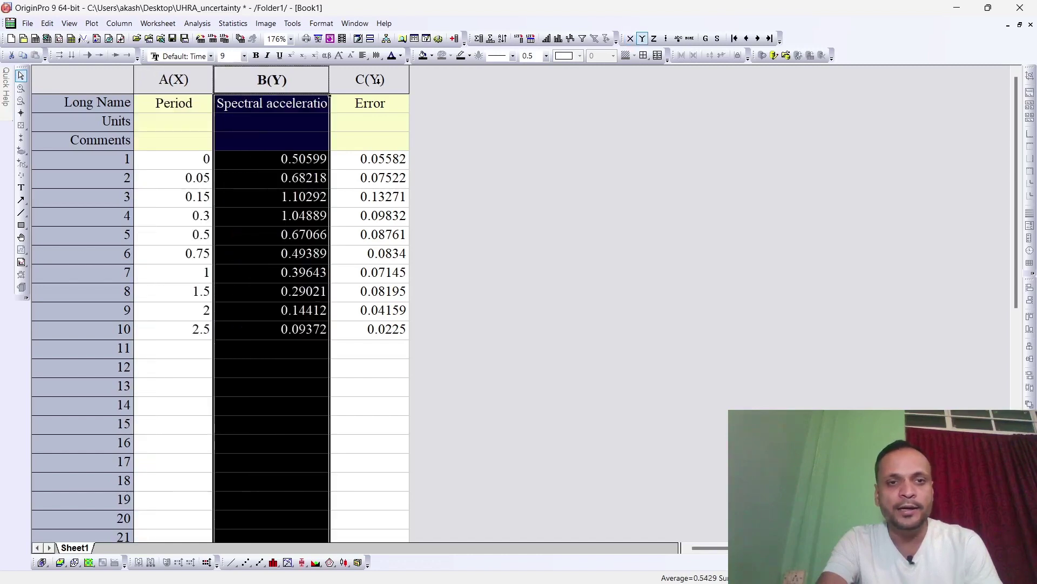
{"action": "left_click", "coordinate": [376, 80]}
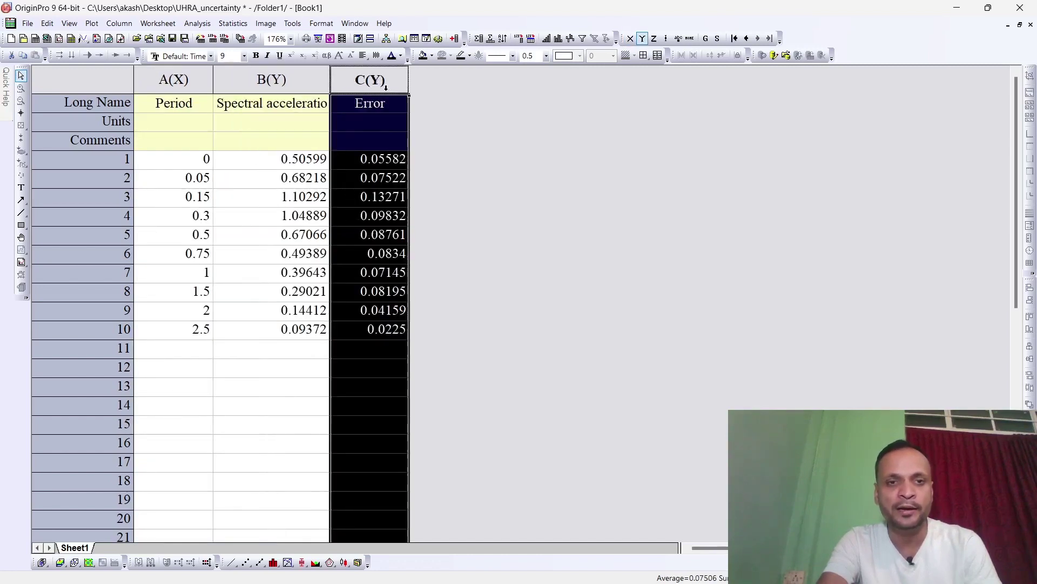
{"action": "left_click", "coordinate": [412, 84]}
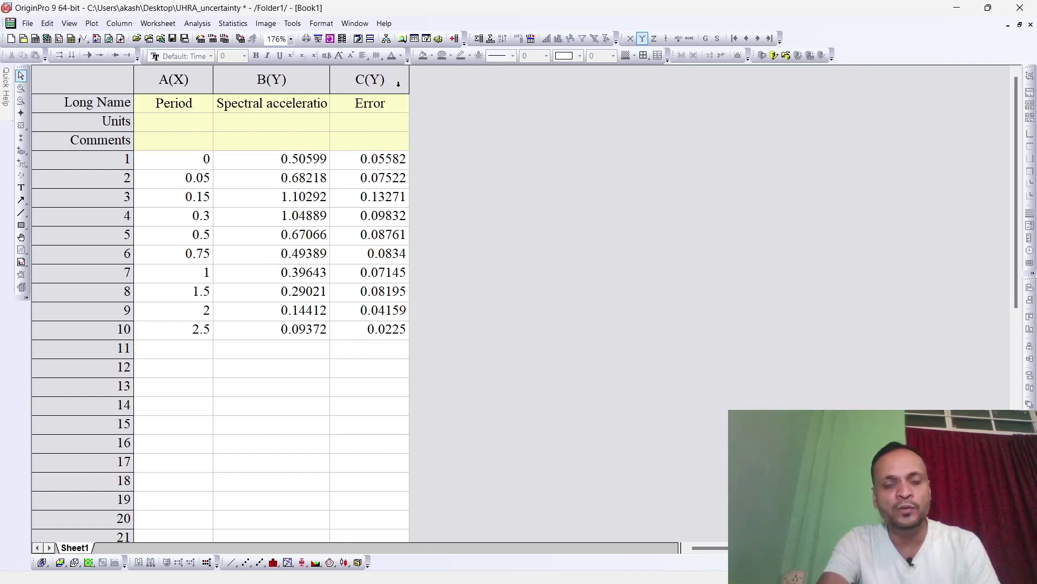
Set the Error column's plot designation to Y Error
{"action": "left_click", "coordinate": [392, 81]}
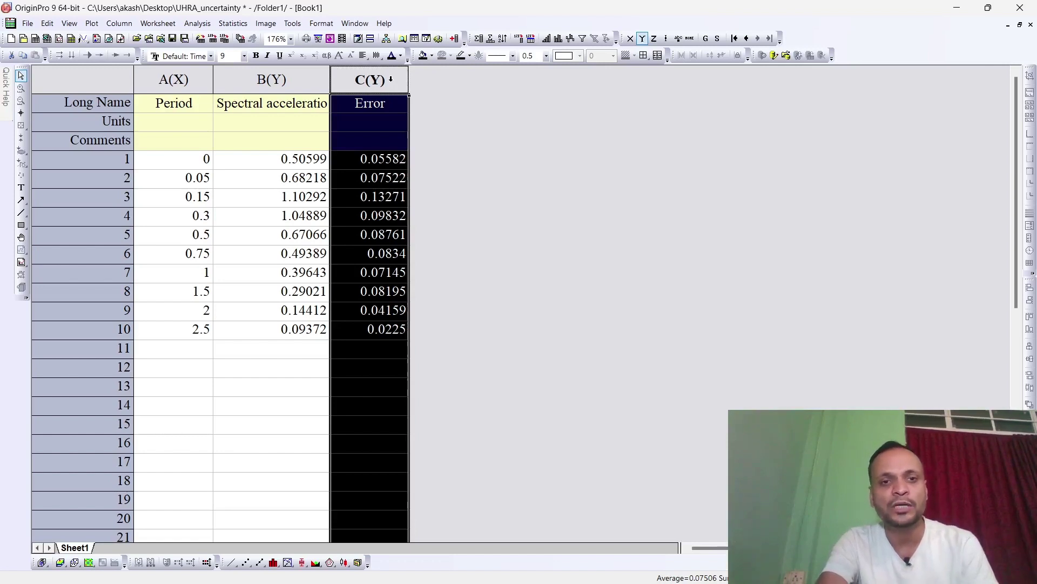
{"action": "double_click", "coordinate": [391, 79]}
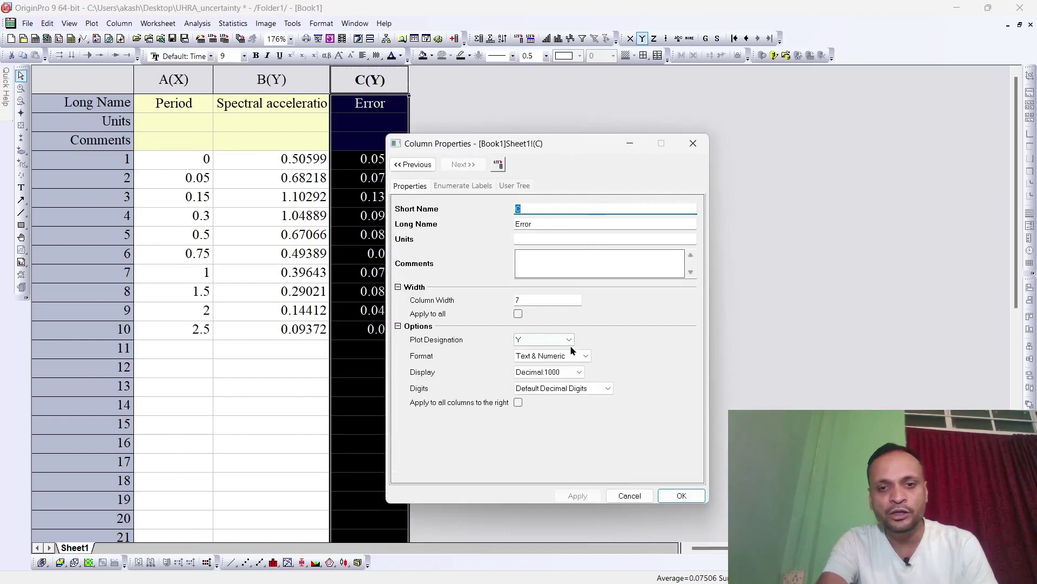
{"action": "left_click", "coordinate": [569, 341]}
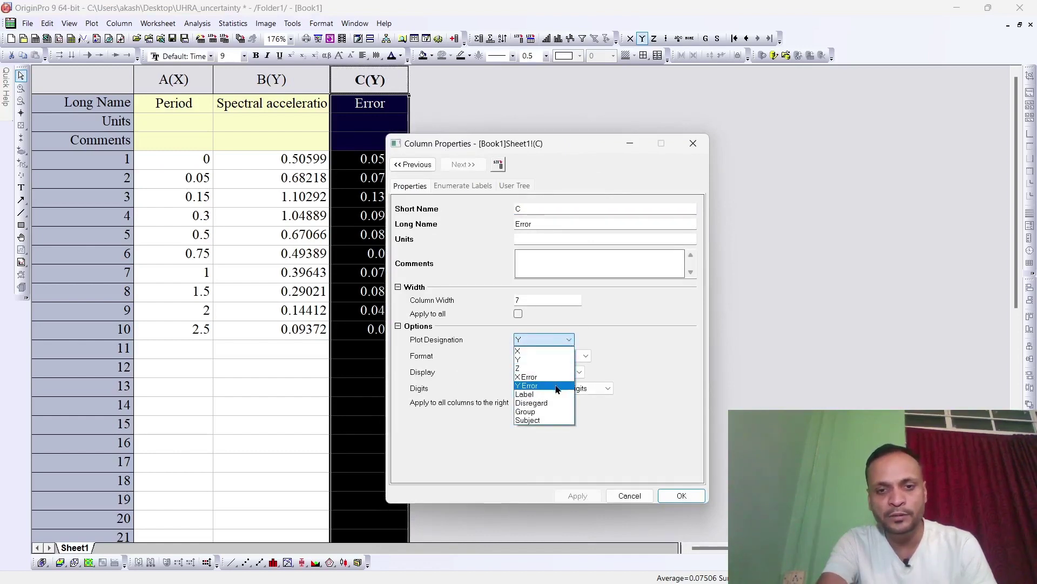
{"action": "left_click", "coordinate": [558, 387]}
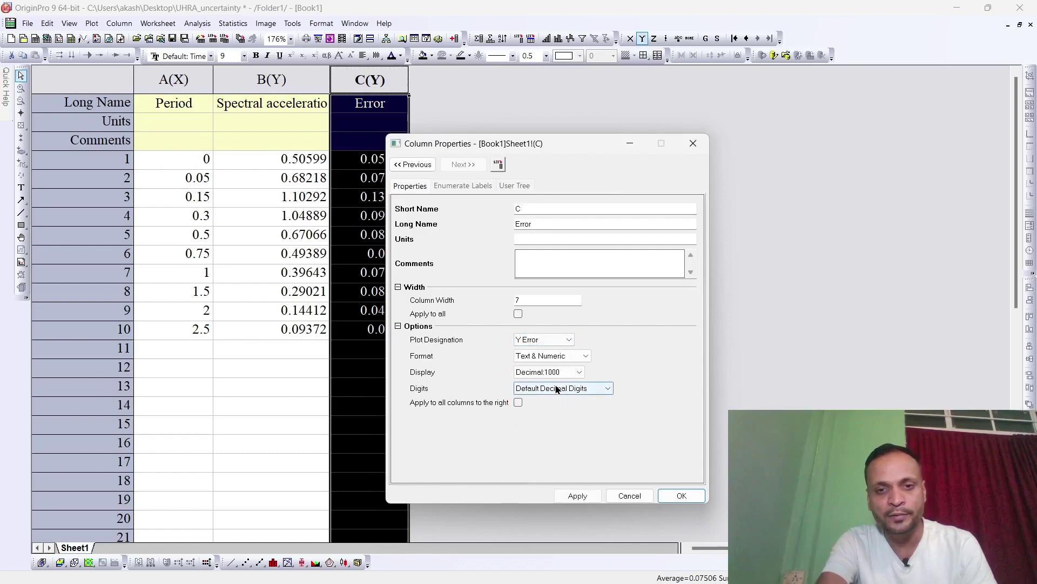
{"action": "left_click", "coordinate": [576, 495]}
{"action": "left_click", "coordinate": [682, 496]}
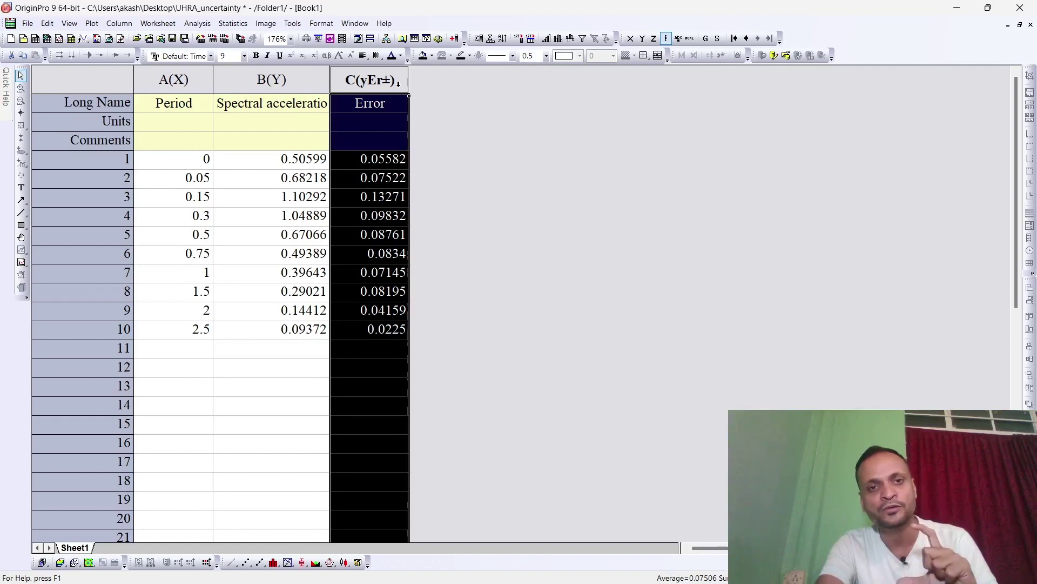
{"action": "left_click", "coordinate": [557, 167]}
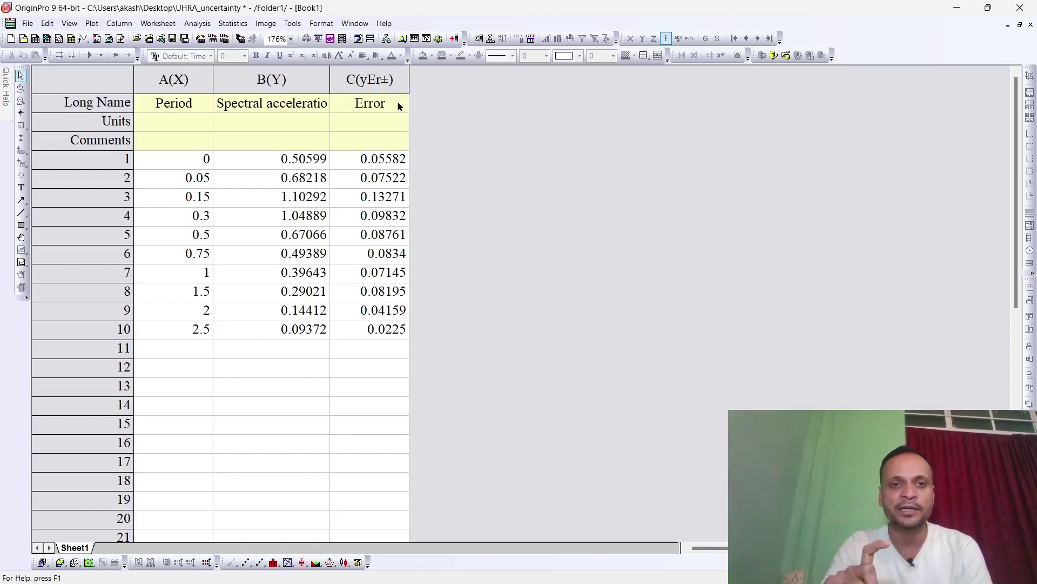
Plot the Period, Spectral acceleration and Error columns together as a line graph
{"action": "left_click_drag", "start_coordinate": [176, 79], "coordinate": [349, 79]}
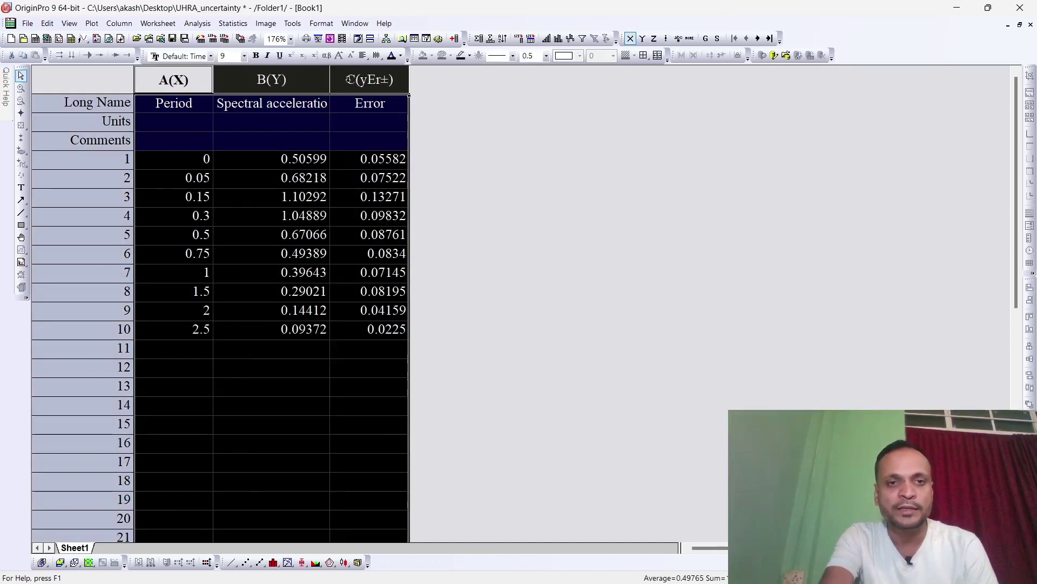
{"action": "left_click", "coordinate": [92, 23]}
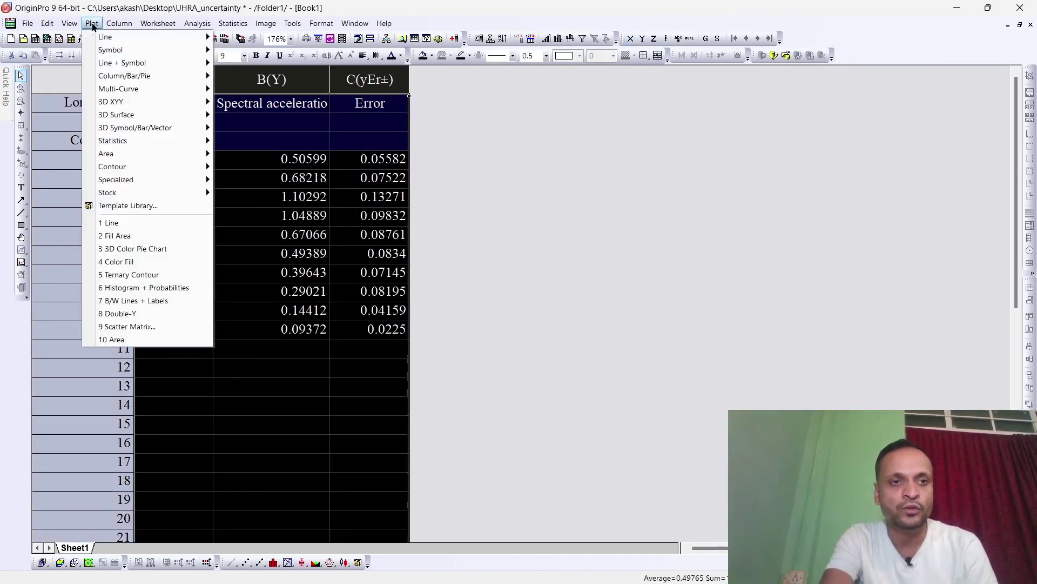
{"action": "mouse_move", "coordinate": [104, 41]}
{"action": "left_click", "coordinate": [236, 36]}
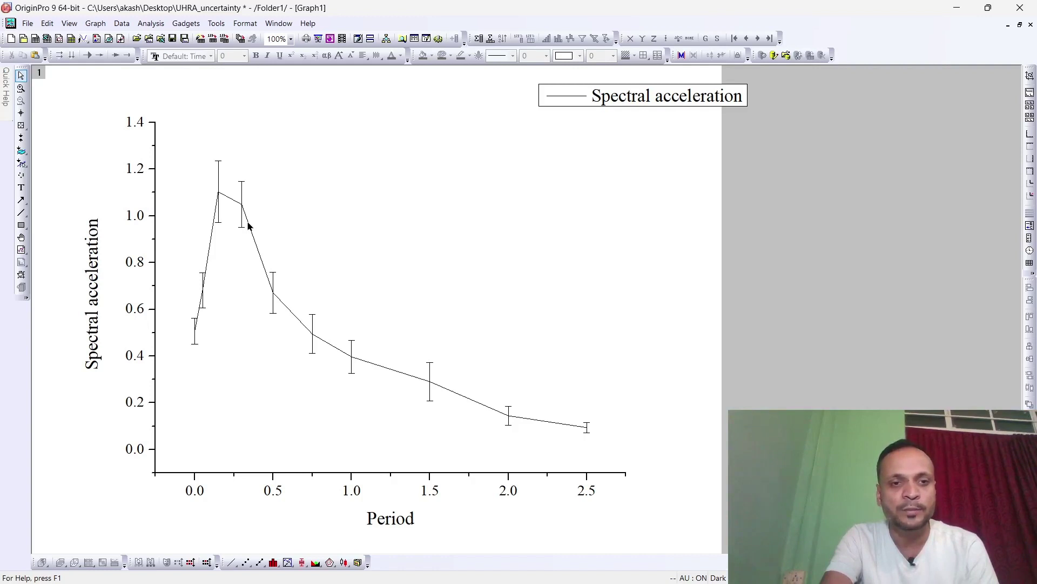
Connect the error bar ends in the graph with straight lines
{"action": "double_click", "coordinate": [248, 224]}
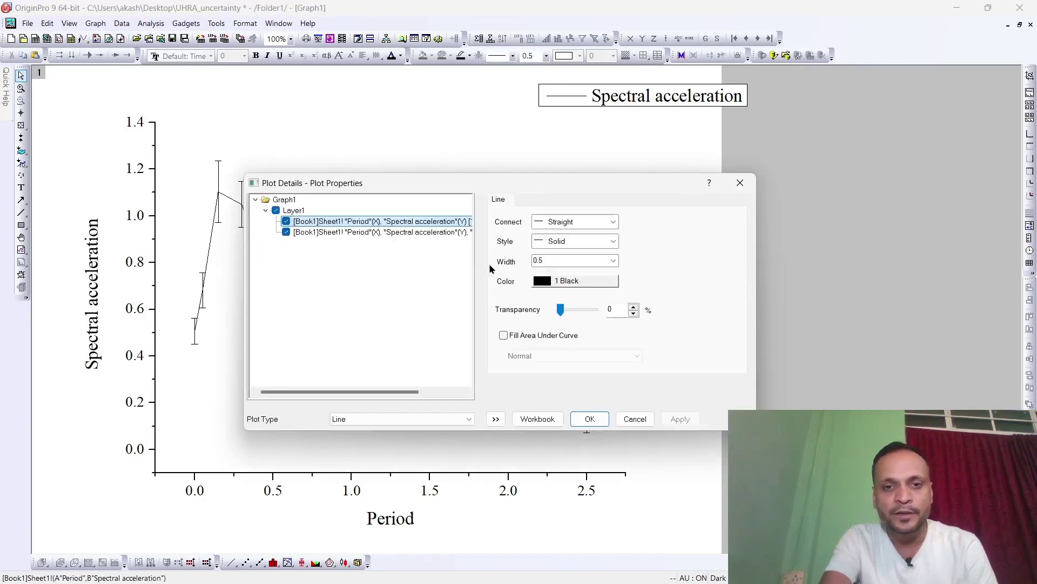
{"action": "left_click", "coordinate": [362, 236]}
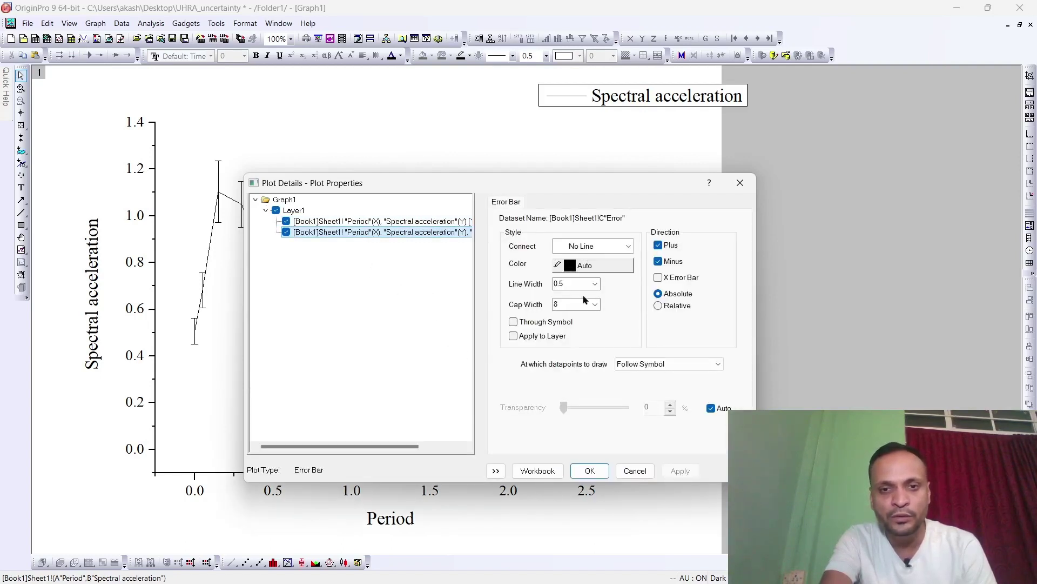
{"action": "left_click", "coordinate": [628, 248]}
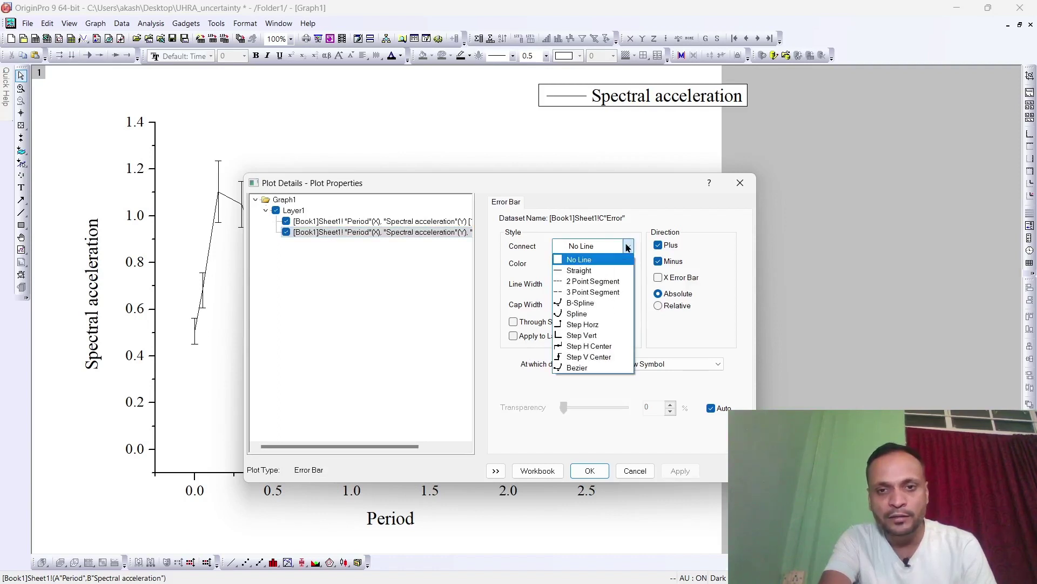
{"action": "left_click", "coordinate": [608, 271]}
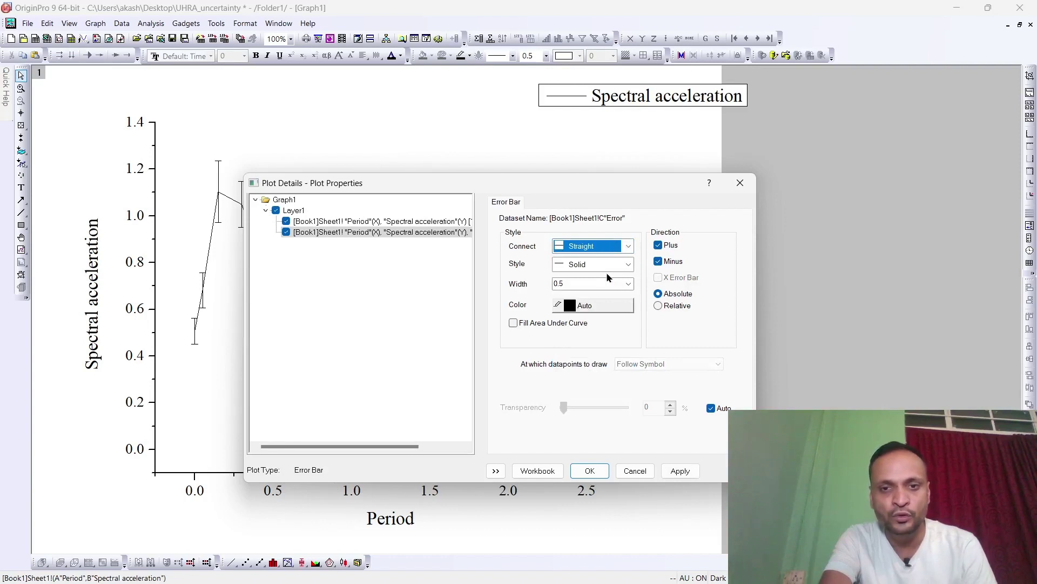
{"action": "left_click", "coordinate": [680, 470]}
{"action": "left_click", "coordinate": [589, 470]}
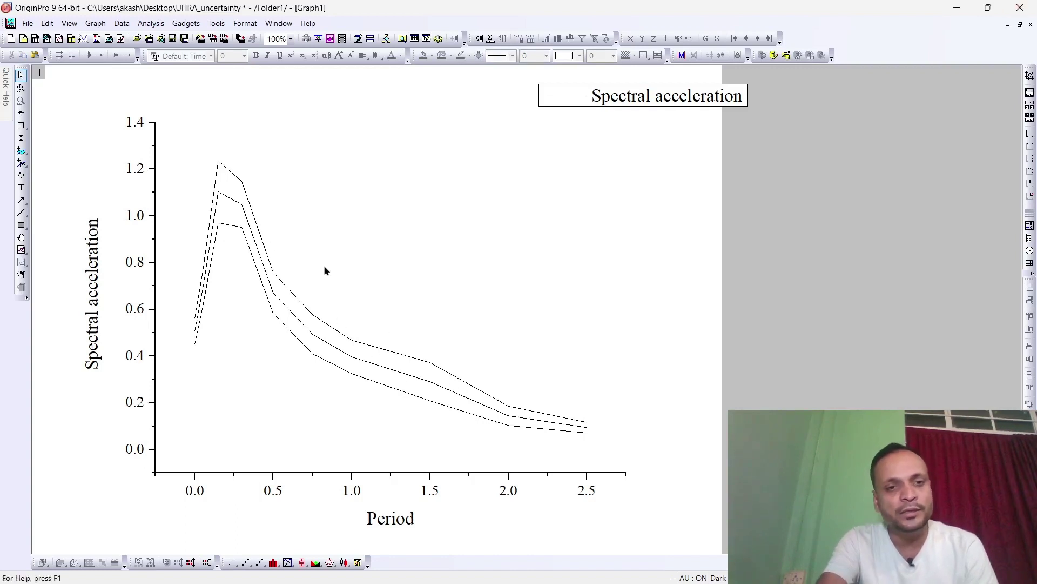
Change the spectral acceleration curve to a B-Spline connection with a line width of 1.5
{"action": "double_click", "coordinate": [250, 232]}
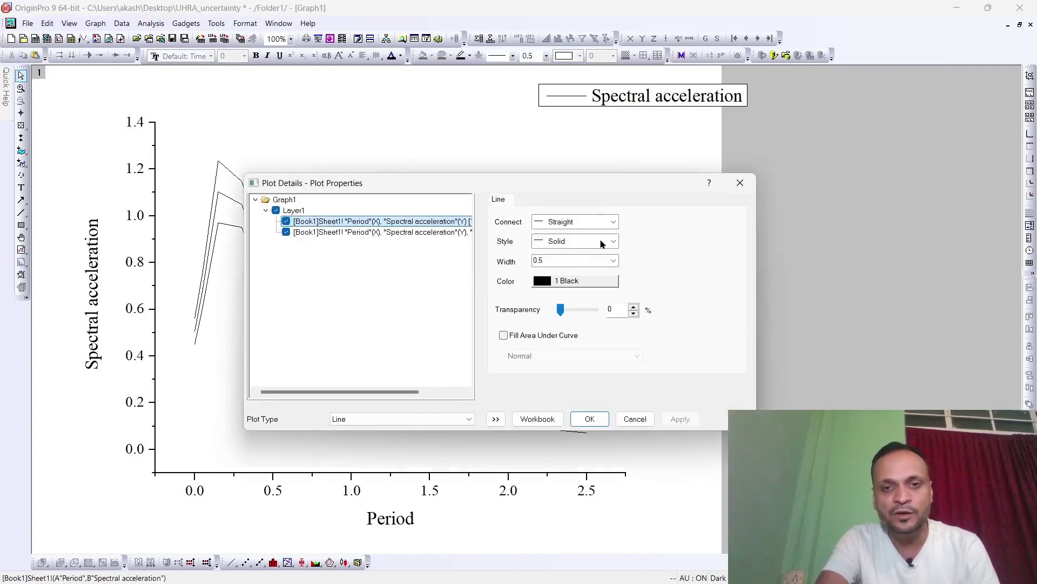
{"action": "left_click", "coordinate": [614, 222]}
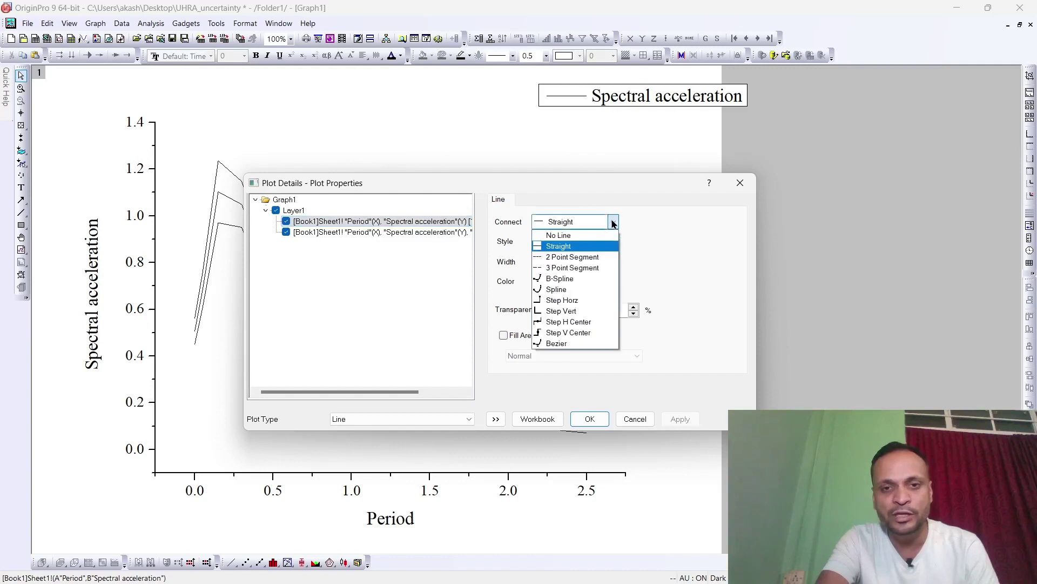
{"action": "left_click", "coordinate": [591, 282]}
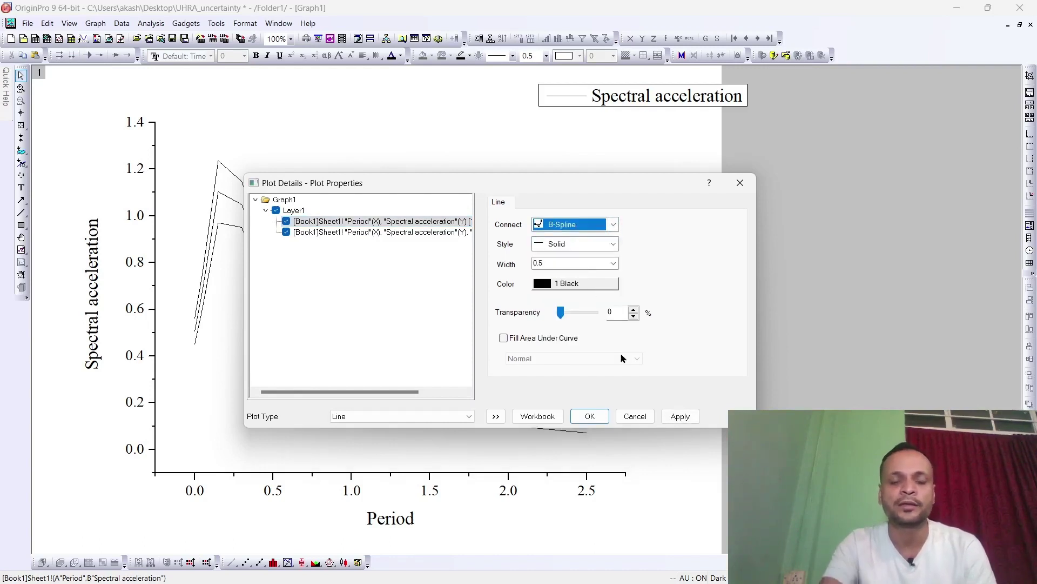
{"action": "left_click", "coordinate": [614, 263]}
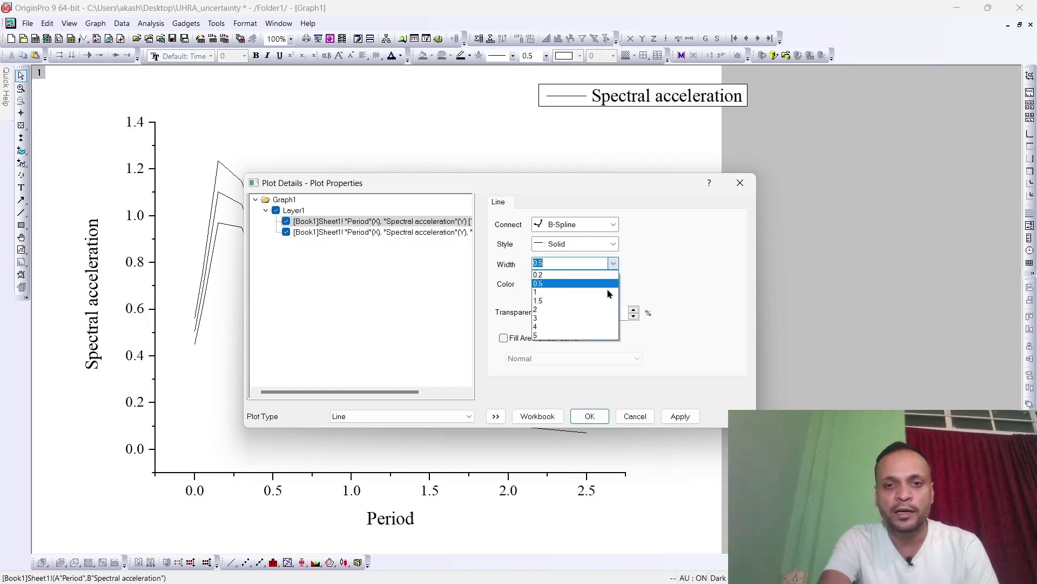
{"action": "left_click", "coordinate": [606, 301]}
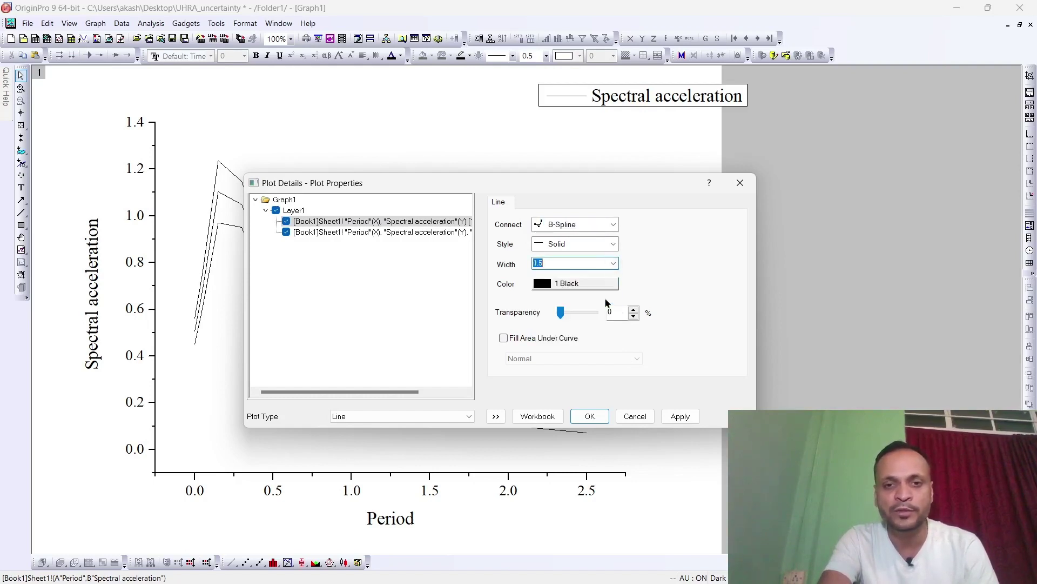
{"action": "left_click", "coordinate": [680, 416]}
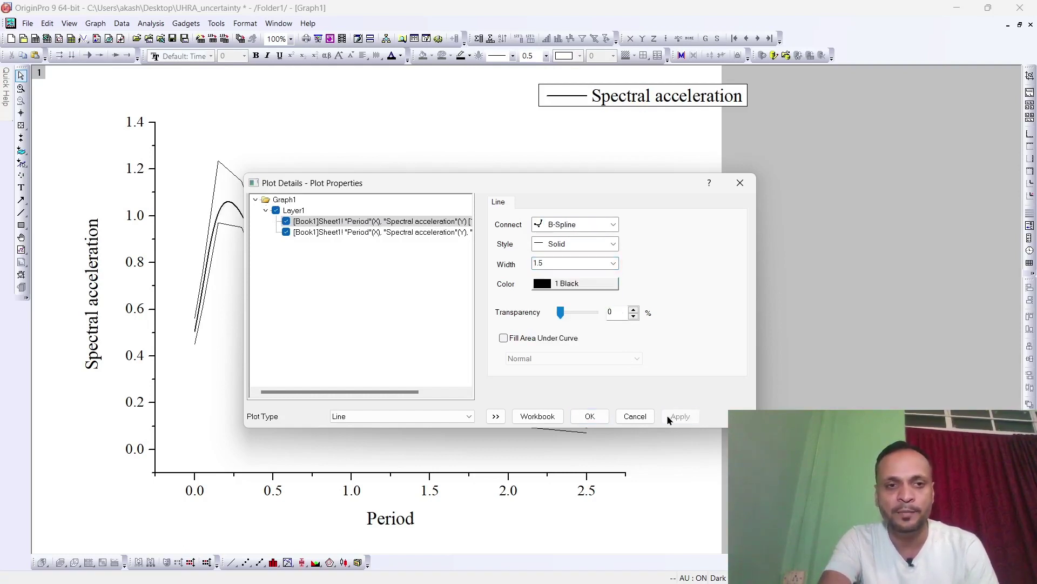
{"action": "left_click", "coordinate": [589, 416]}
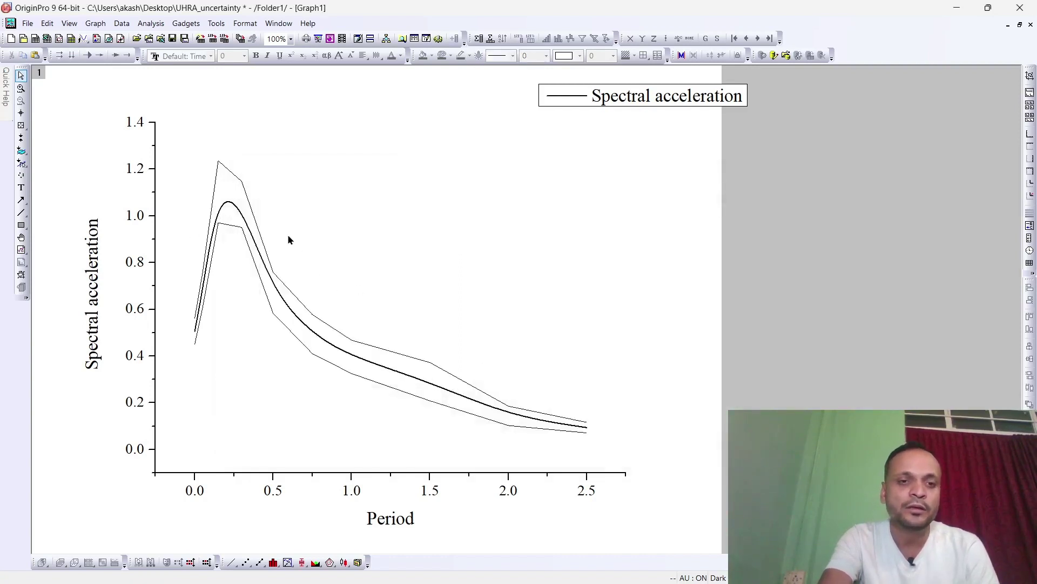
Change the error boundary lines to a B-Spline connection with a line width of 1
{"action": "double_click", "coordinate": [253, 219]}
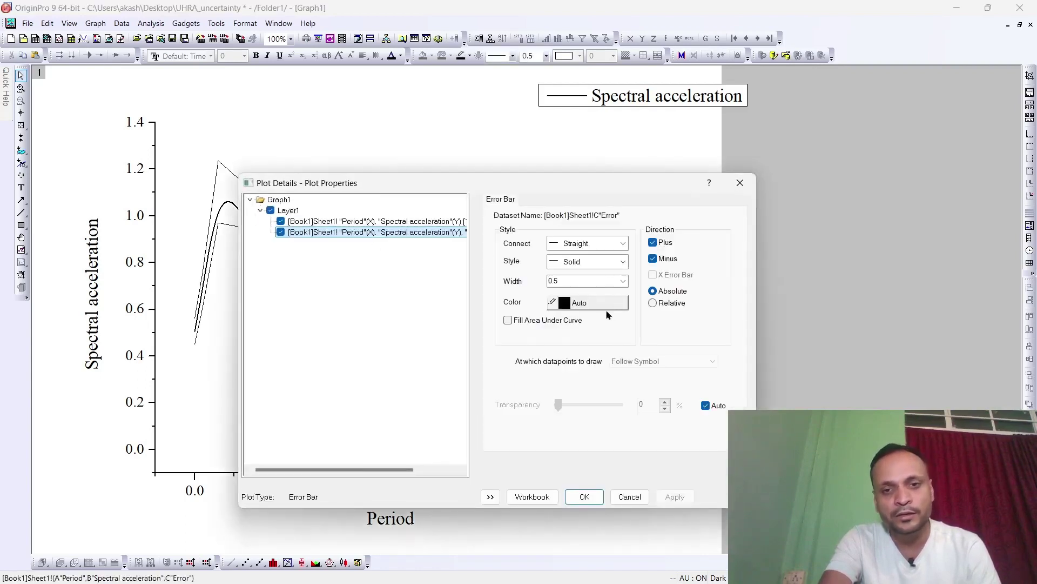
{"action": "left_click", "coordinate": [623, 243]}
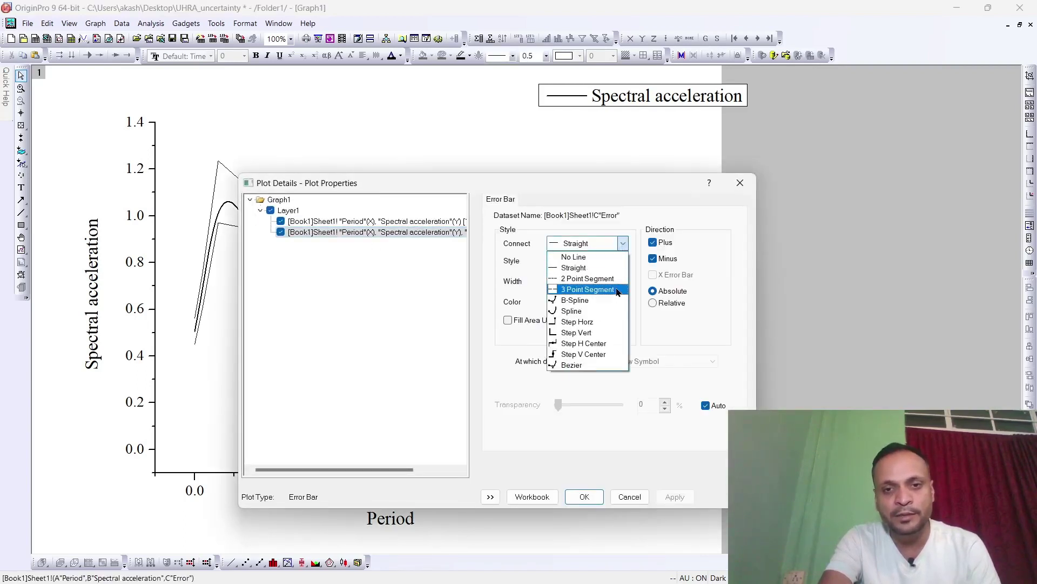
{"action": "left_click", "coordinate": [616, 281]}
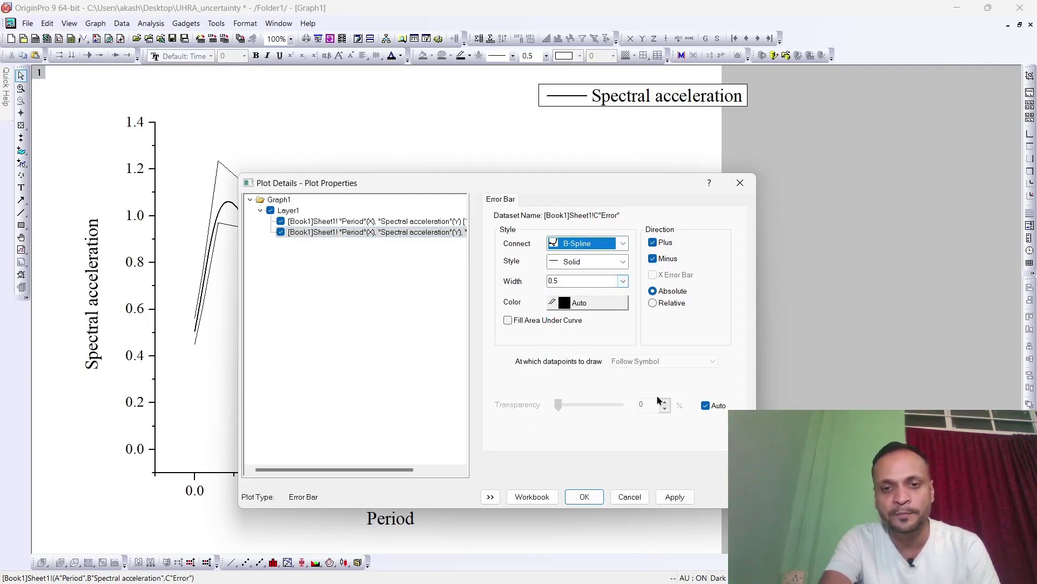
{"action": "left_click", "coordinate": [624, 280]}
{"action": "left_click", "coordinate": [623, 311]}
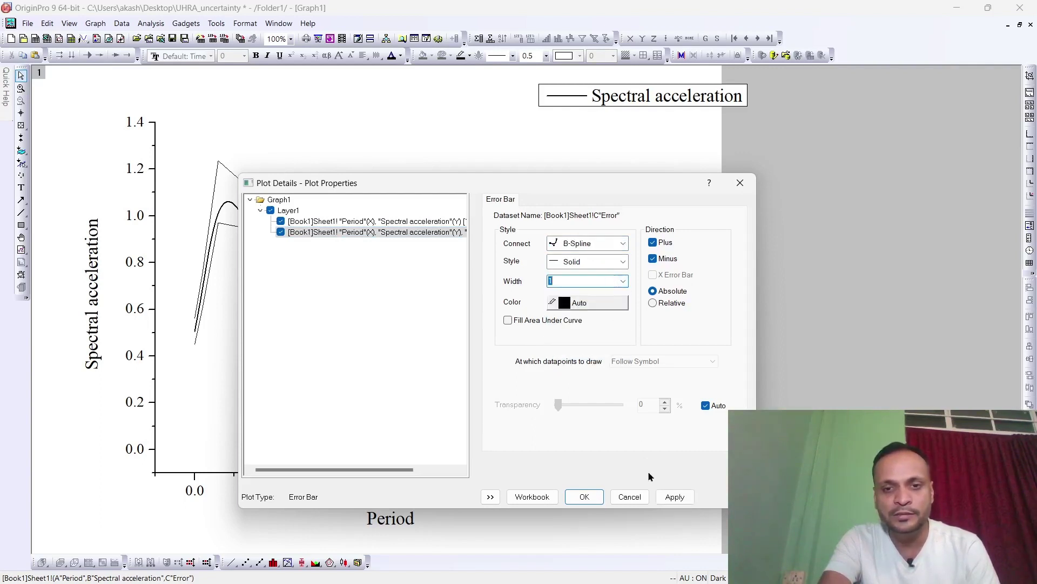
{"action": "left_click", "coordinate": [673, 496]}
{"action": "left_click", "coordinate": [584, 496]}
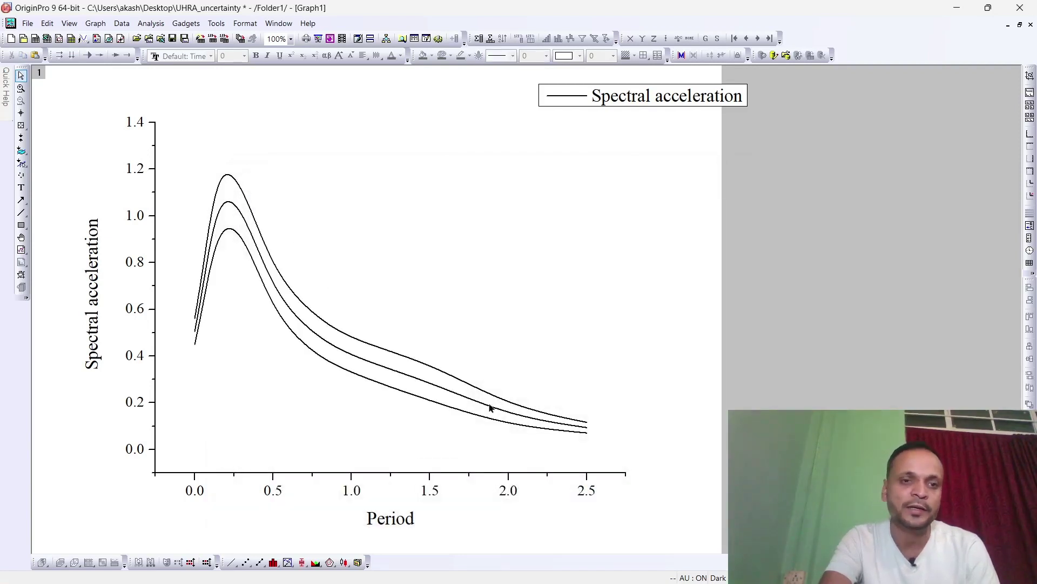
Enable Fill Area Under Curve for the error plot and move the settings dialog clear of the graph
{"action": "double_click", "coordinate": [411, 377]}
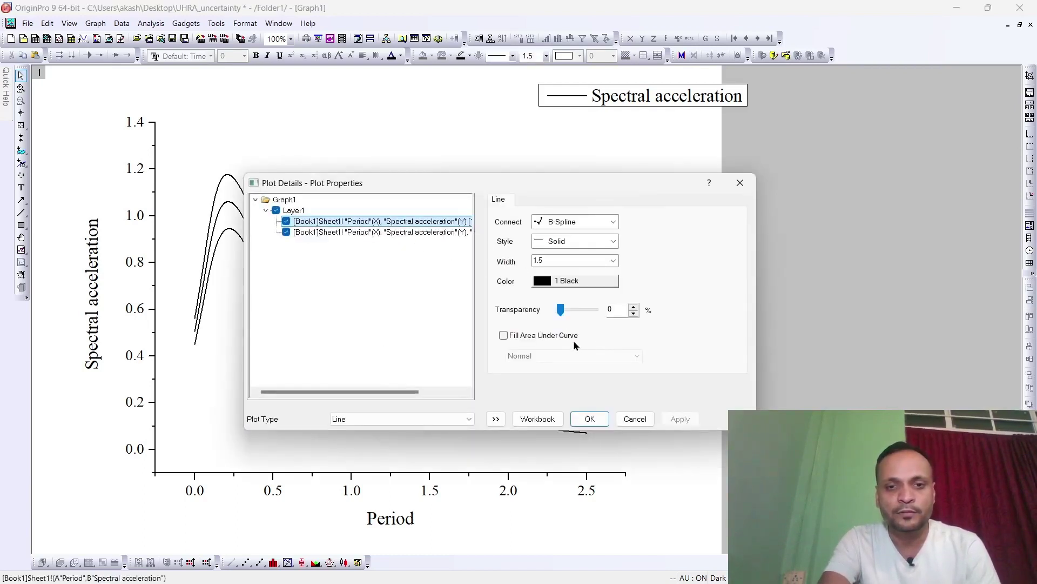
{"action": "left_click", "coordinate": [391, 235]}
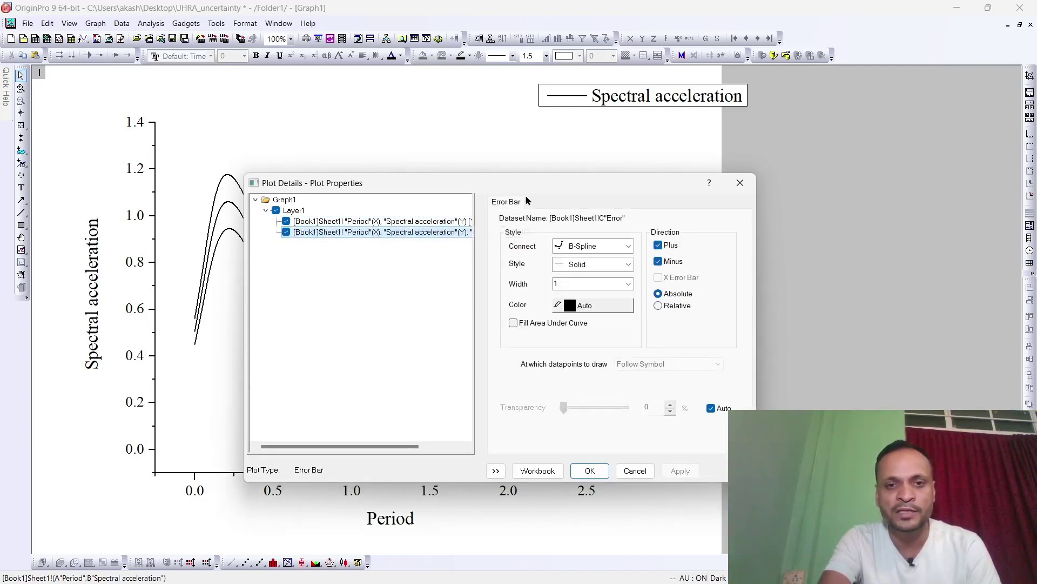
{"action": "left_click", "coordinate": [514, 326]}
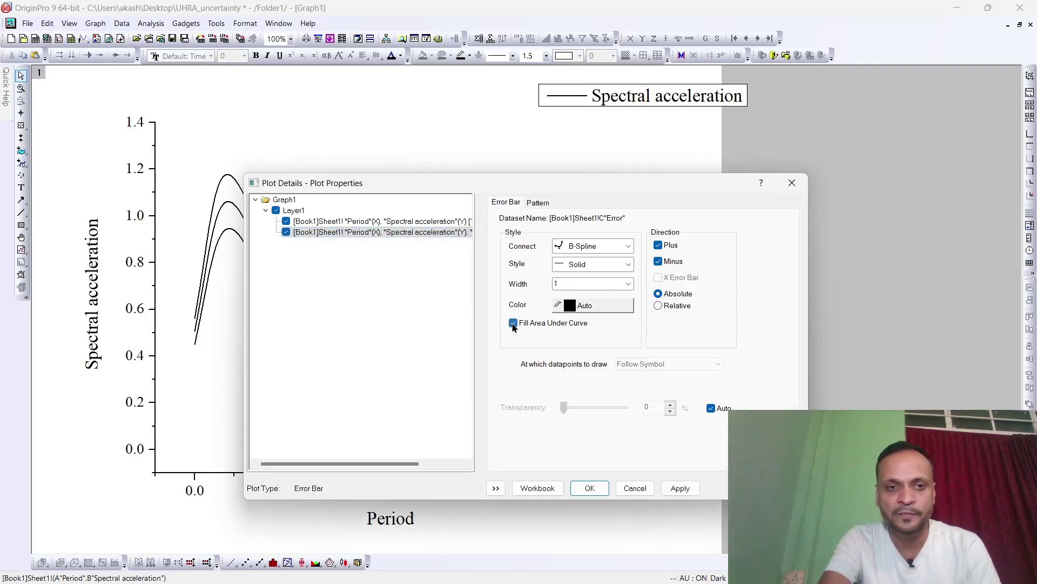
{"action": "left_click", "coordinate": [682, 489]}
{"action": "left_click_drag", "start_coordinate": [516, 191], "coordinate": [772, 100]}
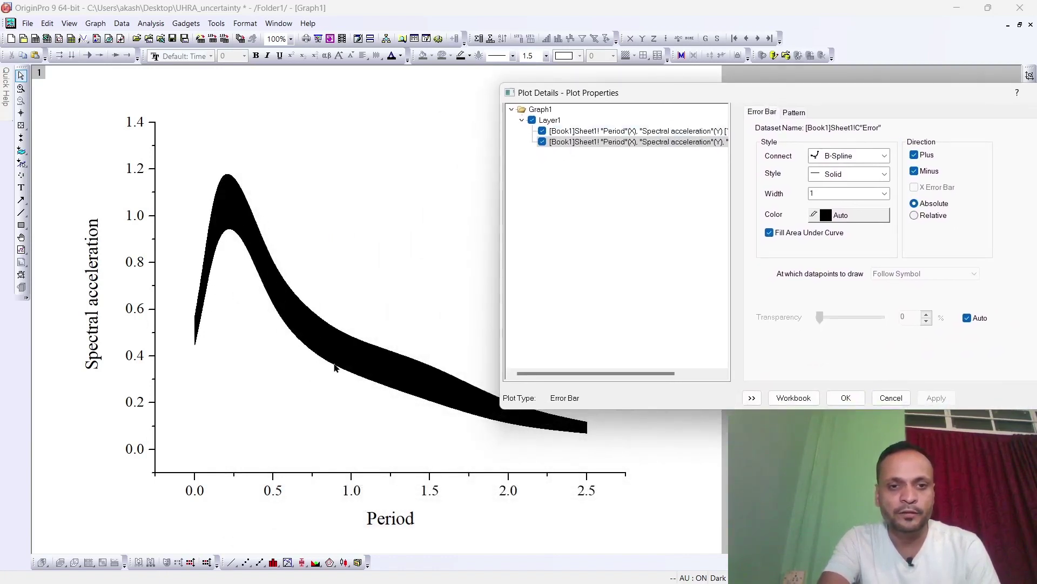
Set the fill color of the error band to red and apply it to the graph
{"action": "left_click", "coordinate": [799, 112]}
{"action": "left_click_drag", "start_coordinate": [849, 92], "coordinate": [696, 81]}
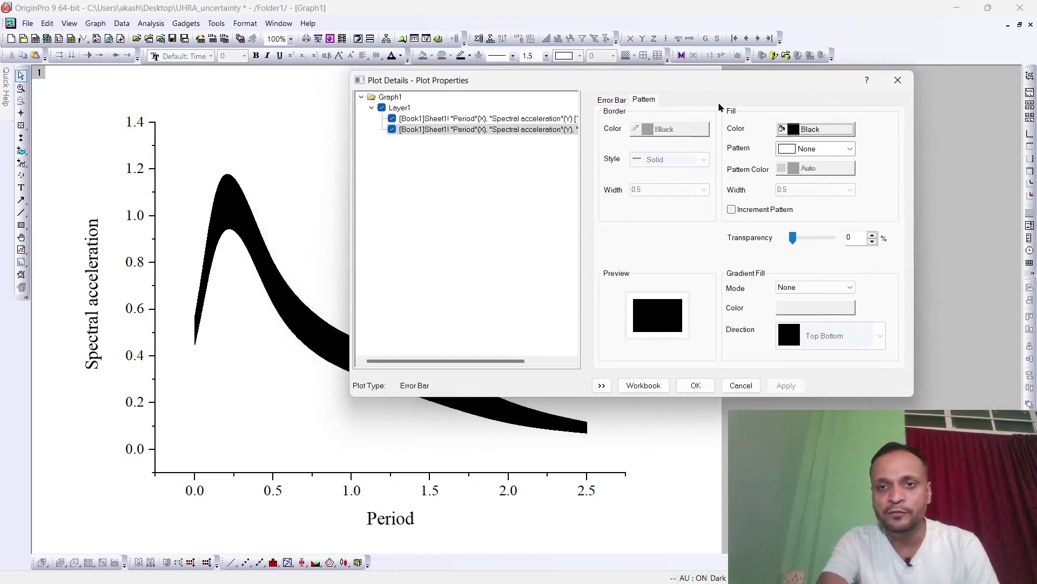
{"action": "left_click", "coordinate": [794, 131]}
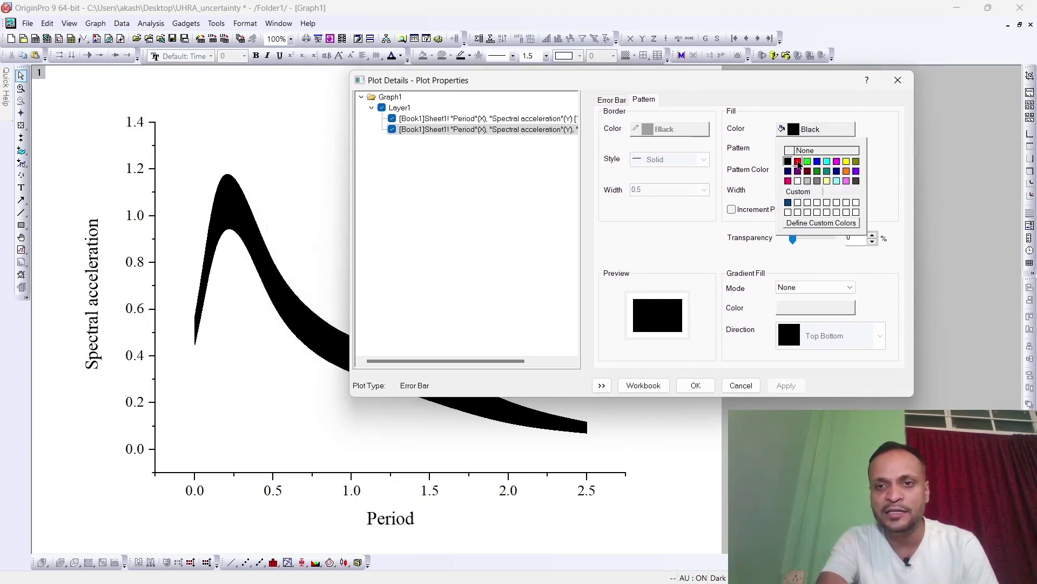
{"action": "left_click", "coordinate": [798, 162]}
{"action": "left_click", "coordinate": [786, 387]}
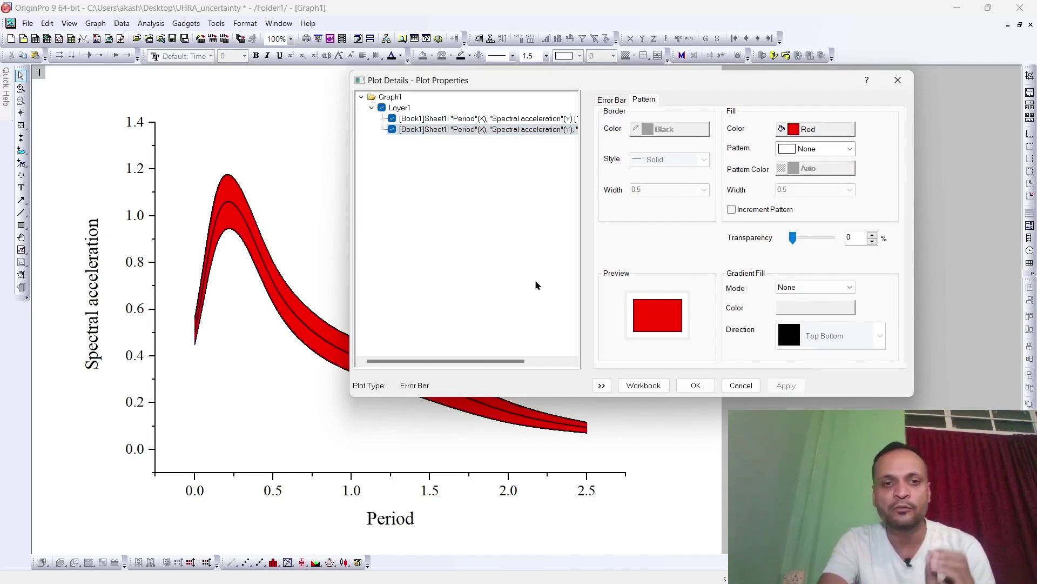
Set the transparency of the error band's red fill to 49% and apply it
{"action": "left_click_drag", "start_coordinate": [793, 239], "coordinate": [811, 241]}
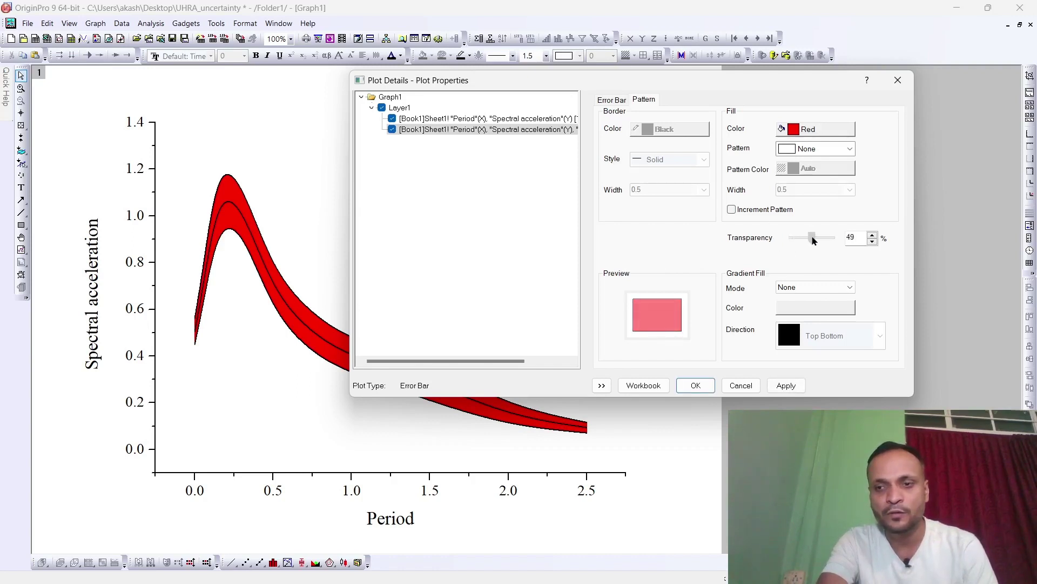
{"action": "left_click", "coordinate": [813, 237]}
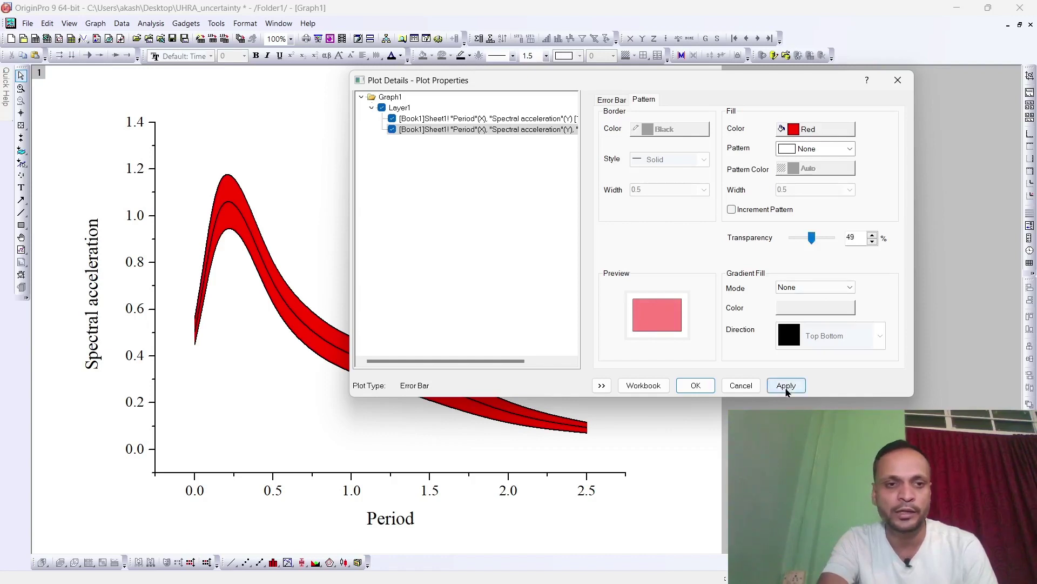
{"action": "left_click", "coordinate": [787, 386]}
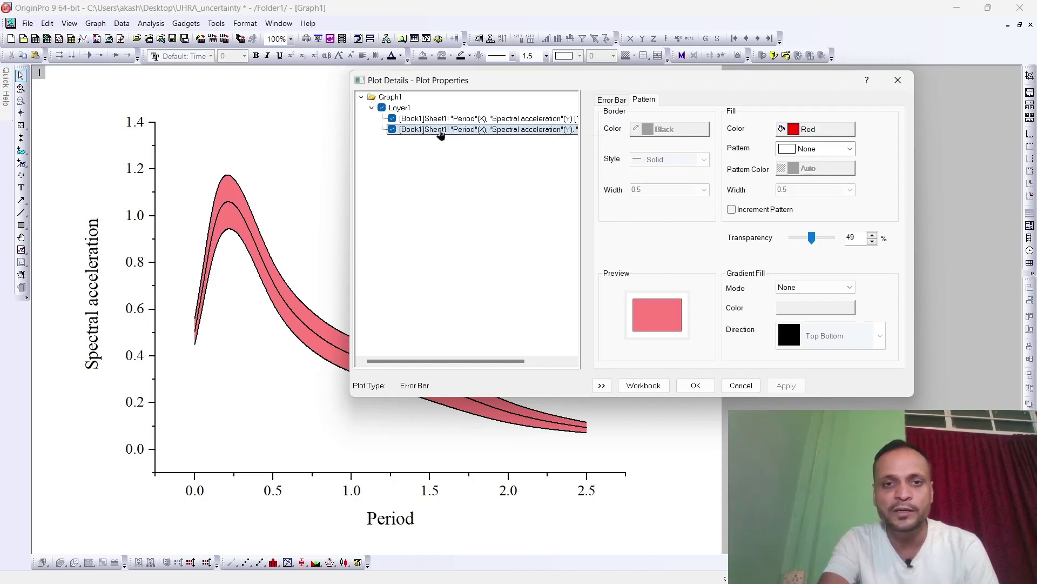
Set the line width of the central spectral acceleration curve to 2 and apply it
{"action": "left_click", "coordinate": [485, 118]}
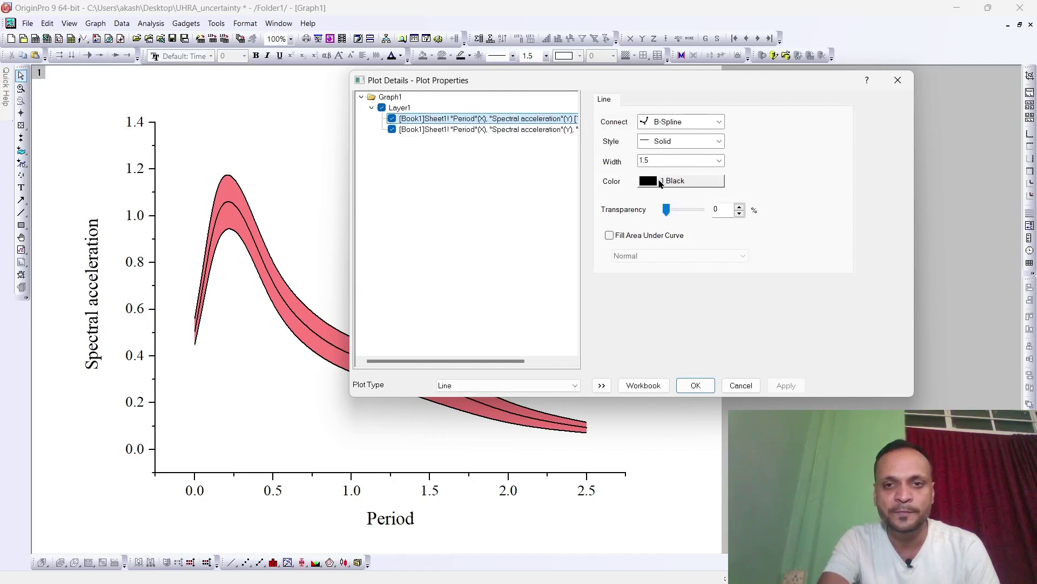
{"action": "left_click", "coordinate": [660, 183]}
{"action": "left_click", "coordinate": [660, 184]}
{"action": "left_click", "coordinate": [719, 161]}
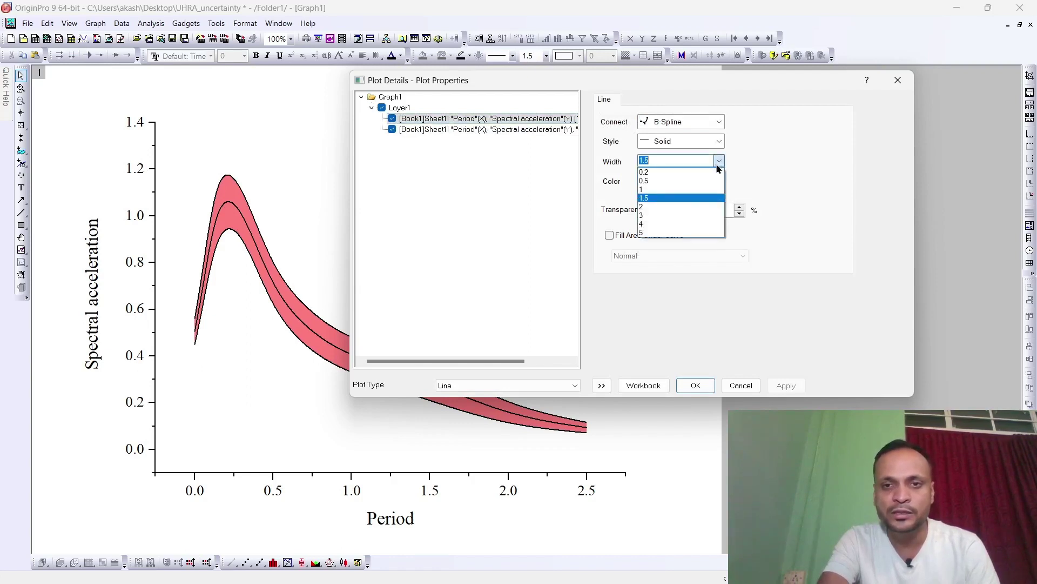
{"action": "left_click", "coordinate": [710, 208]}
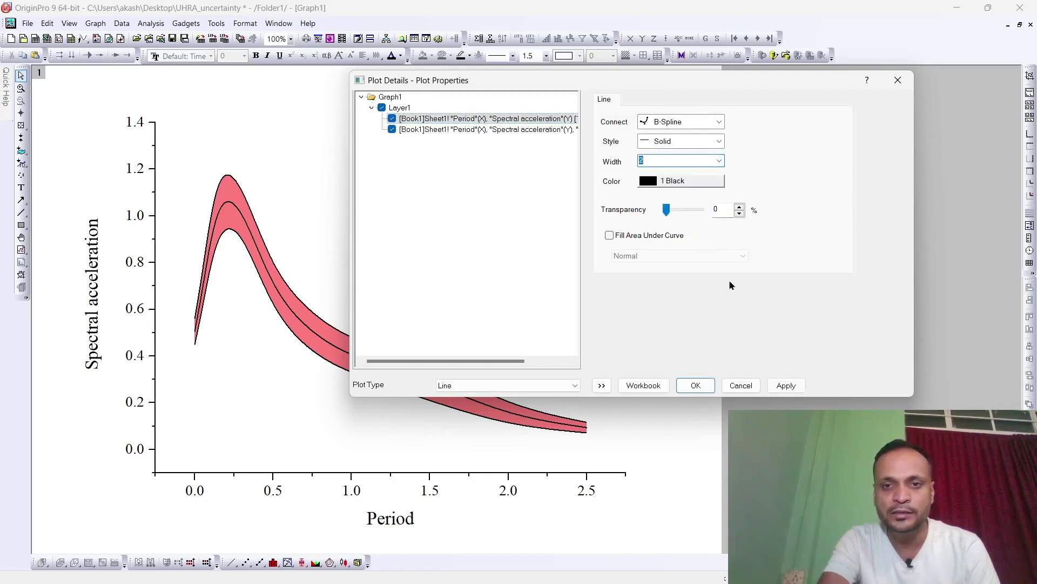
{"action": "left_click", "coordinate": [777, 385]}
Color the error band's boundary lines red, apply the change and close the plot settings
{"action": "left_click", "coordinate": [514, 130]}
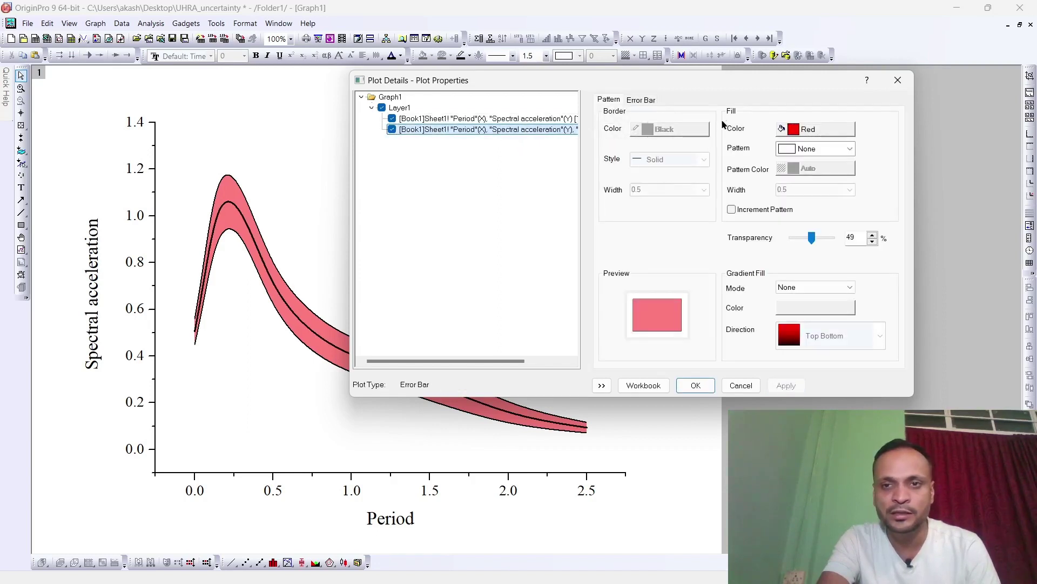
{"action": "left_click", "coordinate": [647, 102]}
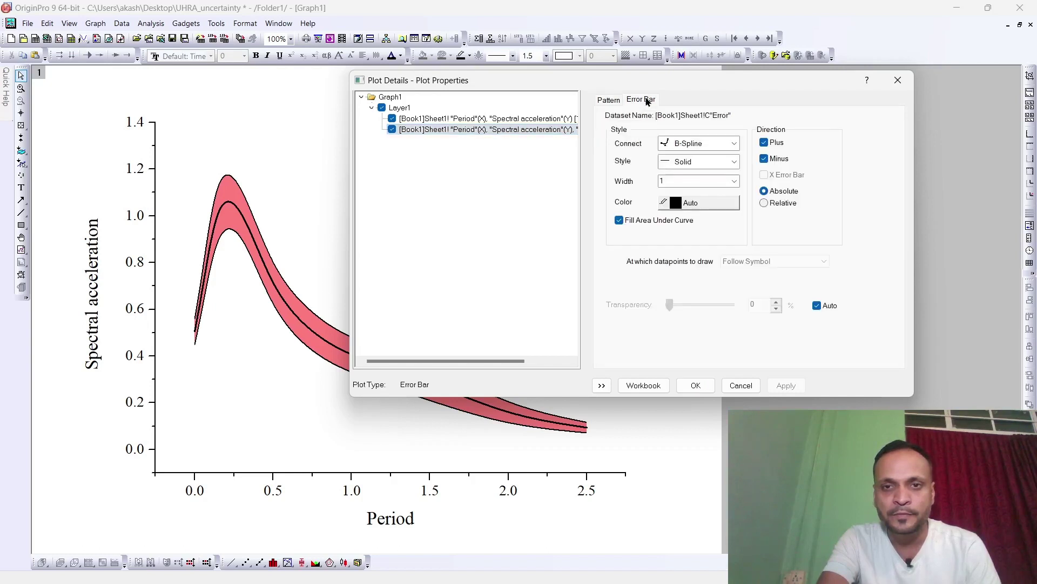
{"action": "left_click", "coordinate": [680, 206]}
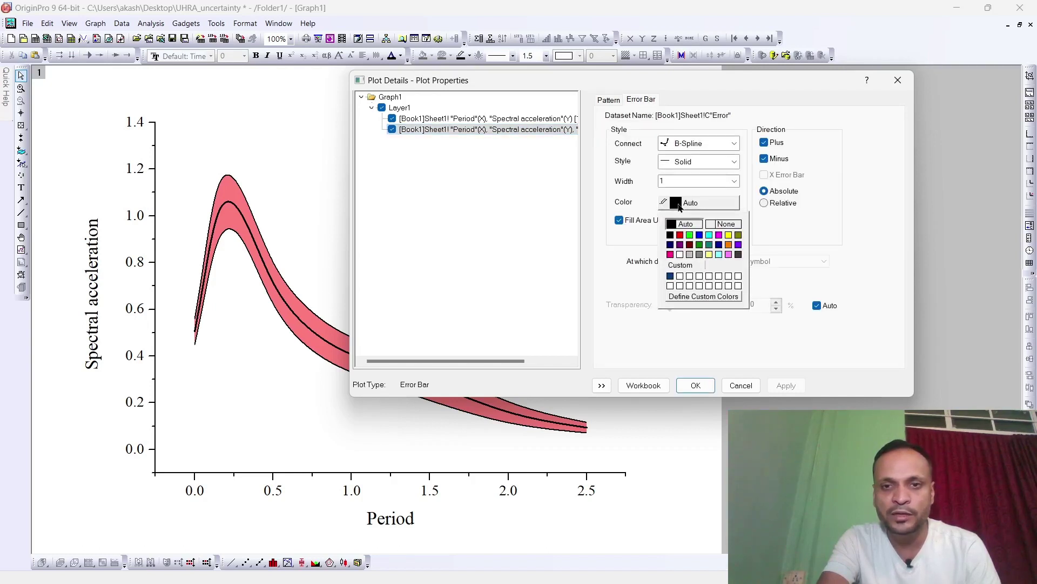
{"action": "left_click", "coordinate": [680, 235]}
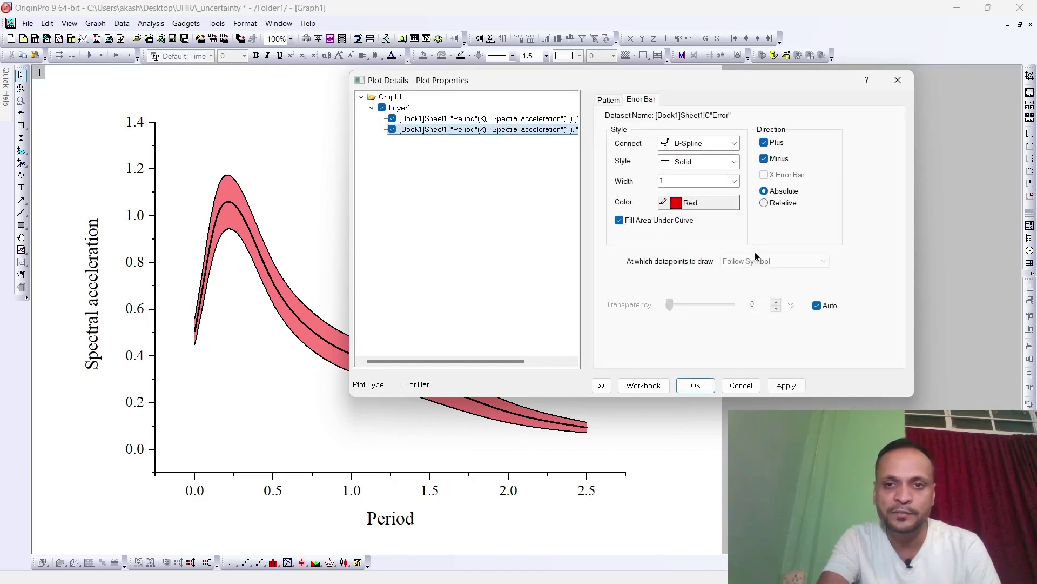
{"action": "left_click", "coordinate": [786, 385]}
{"action": "left_click", "coordinate": [695, 386]}
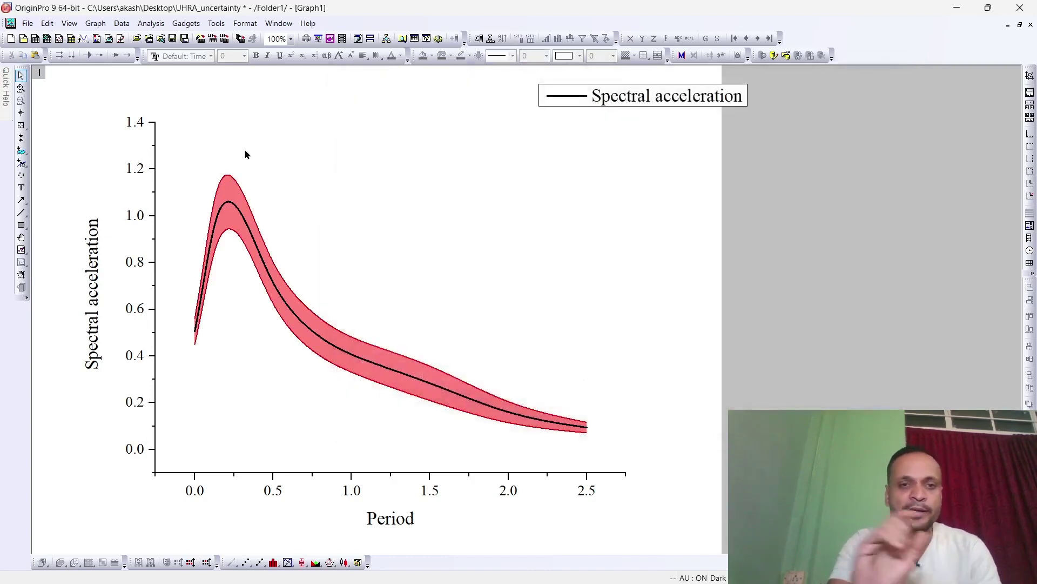
Set the Y axis scale to run from 0 to 1.5 with an increment of 0.5
{"action": "double_click", "coordinate": [146, 217]}
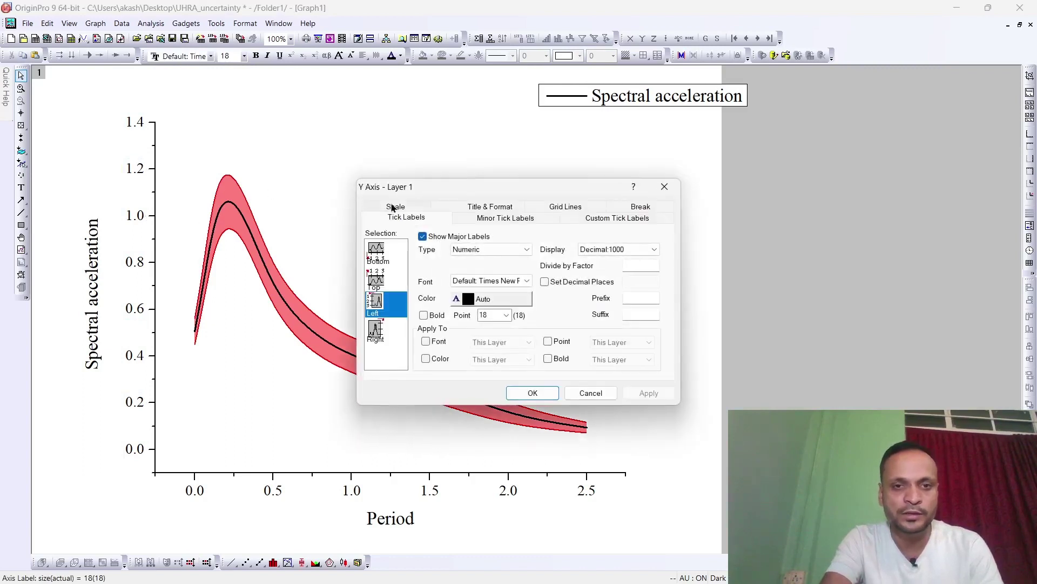
{"action": "left_click", "coordinate": [392, 208]}
{"action": "left_click", "coordinate": [457, 242]}
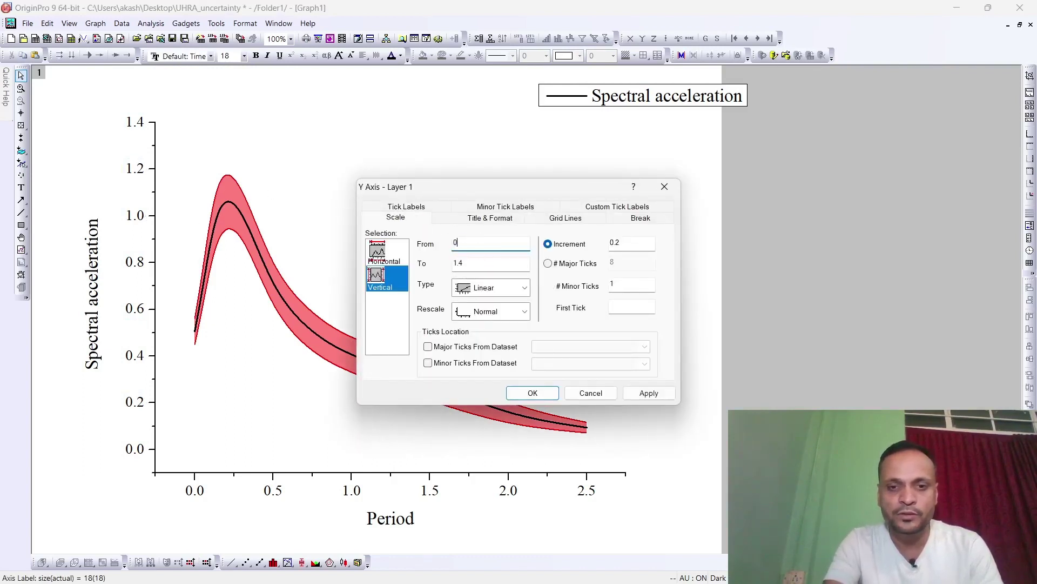
{"action": "left_click", "coordinate": [493, 265]}
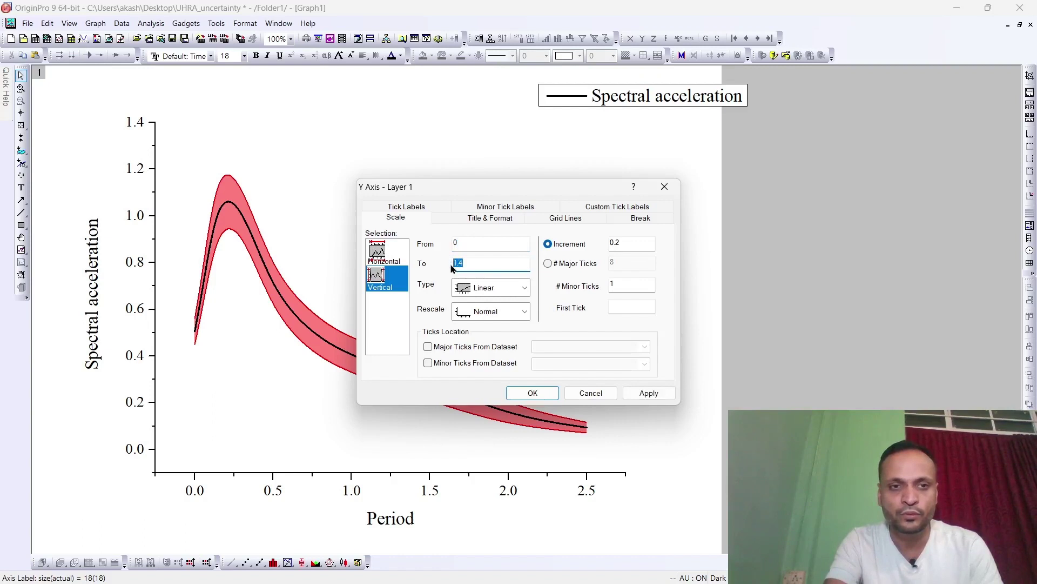
{"action": "key", "text": "BackSpace"}
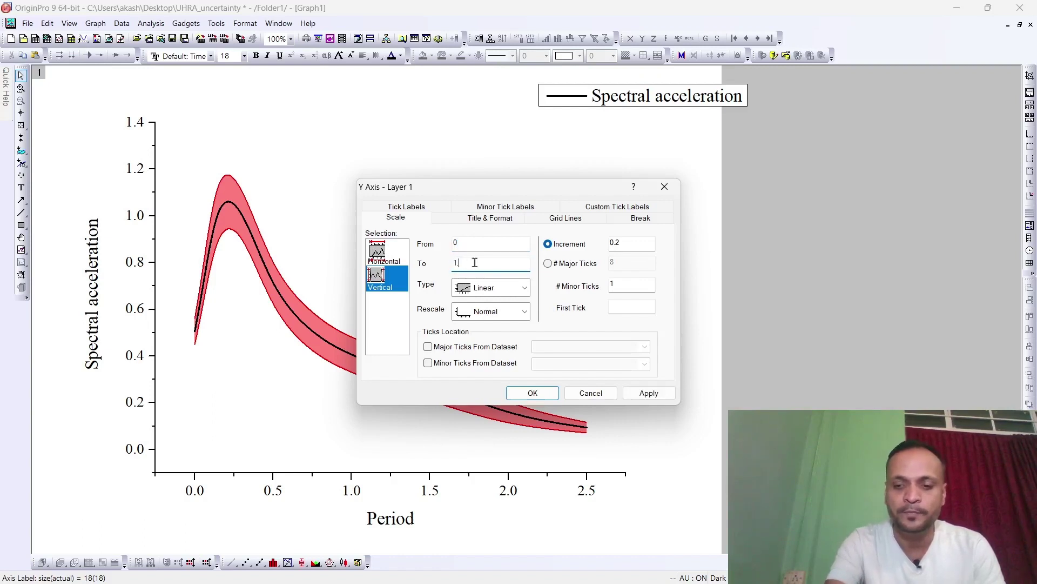
{"action": "type", "text": "5"}
{"action": "left_click", "coordinate": [633, 242]}
{"action": "key", "text": "BackSpace"}
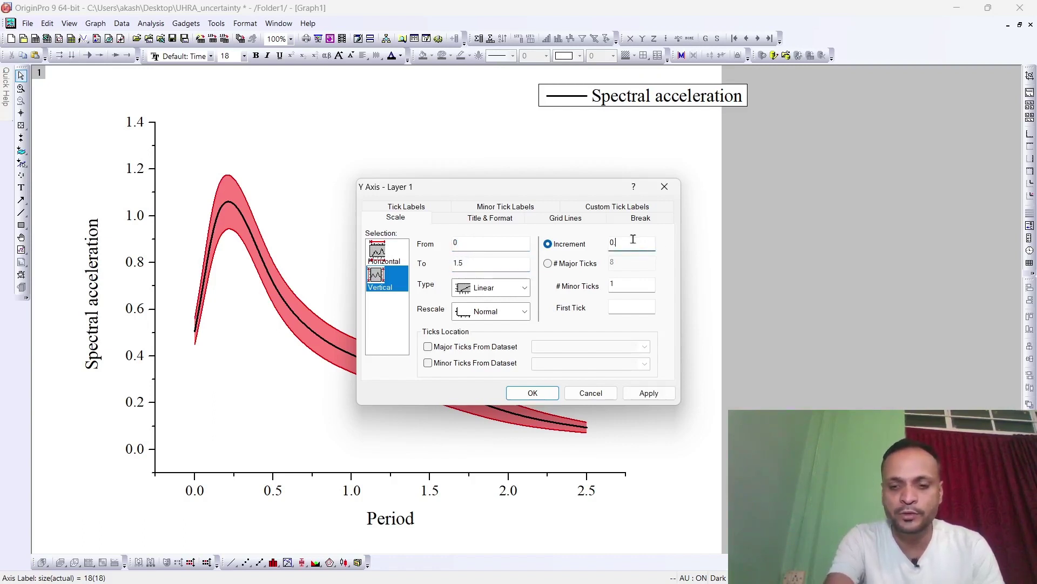
{"action": "type", "text": "5"}
Add the opposite line for the Y axis, apply the axis changes and close the axis settings
{"action": "left_click", "coordinate": [557, 221]}
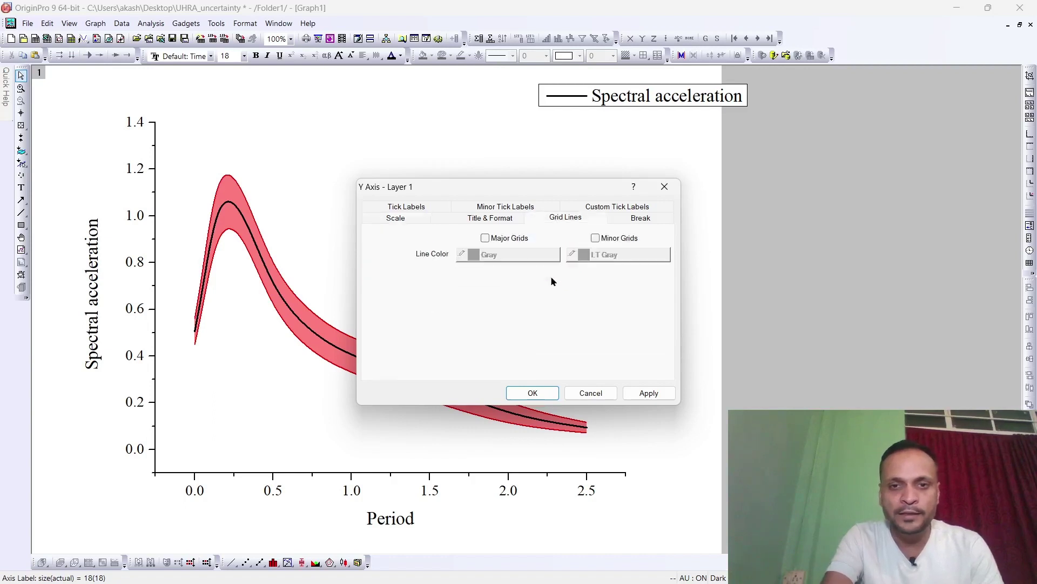
{"action": "left_click", "coordinate": [574, 335]}
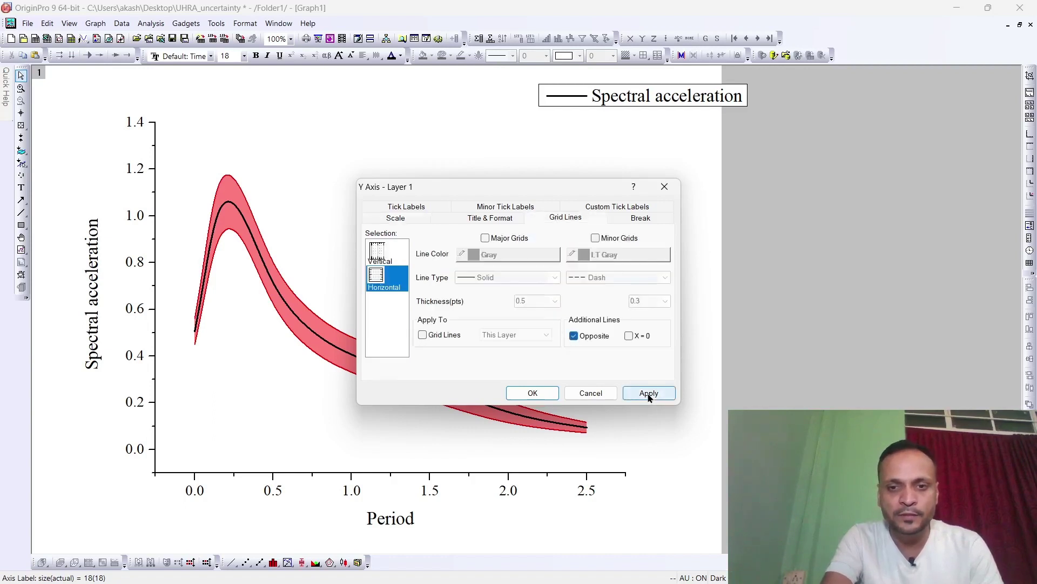
{"action": "left_click", "coordinate": [648, 394]}
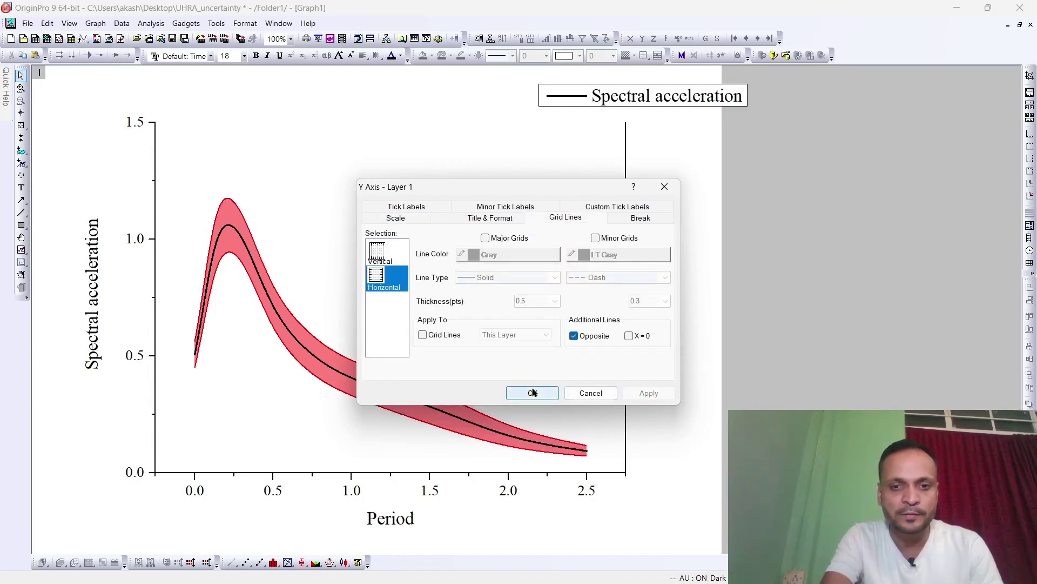
{"action": "left_click", "coordinate": [533, 392]}
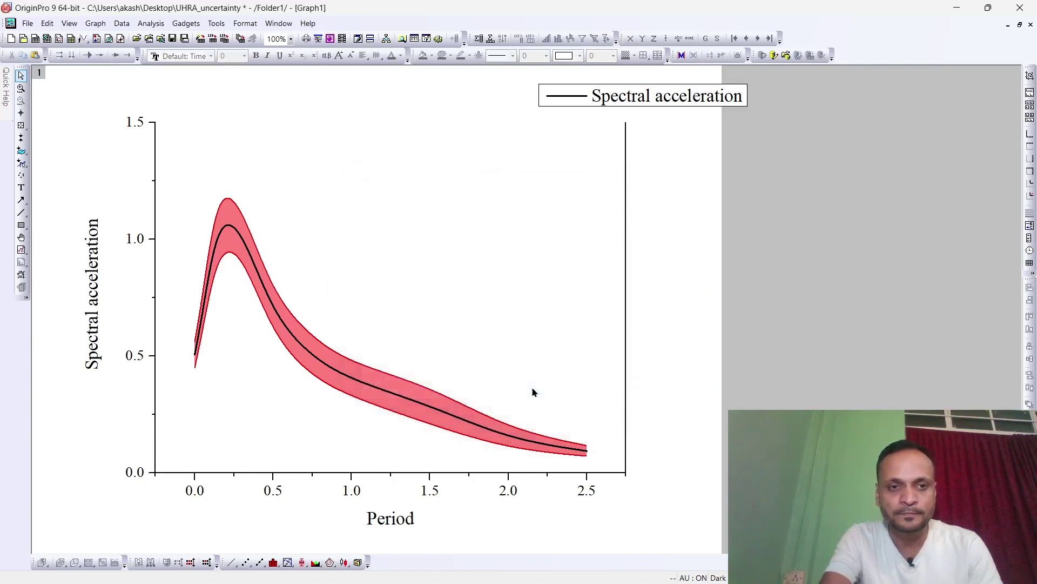
Set the X axis scale to run from 0 to 2.5
{"action": "double_click", "coordinate": [427, 491]}
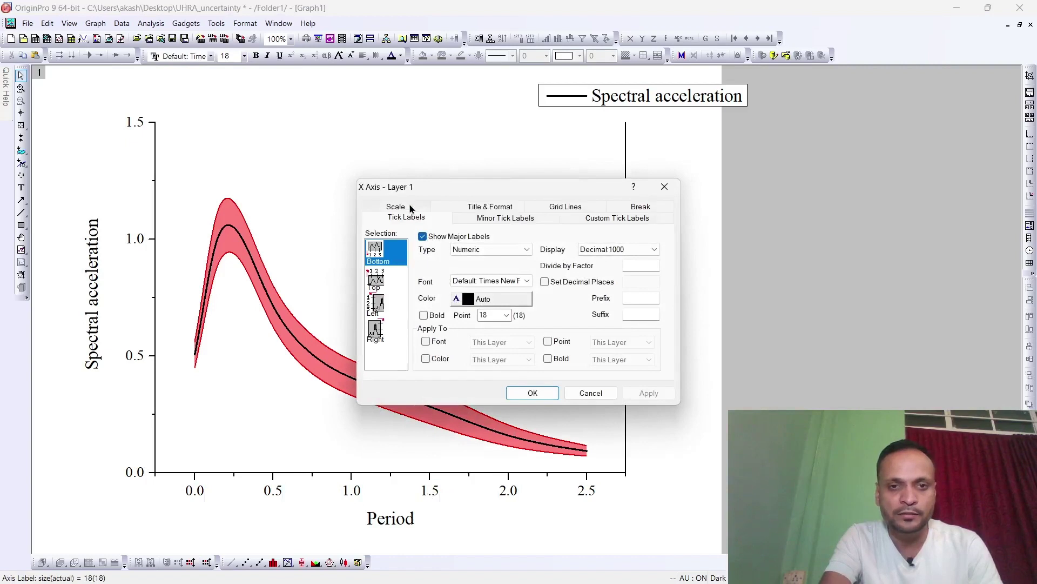
{"action": "left_click", "coordinate": [411, 207]}
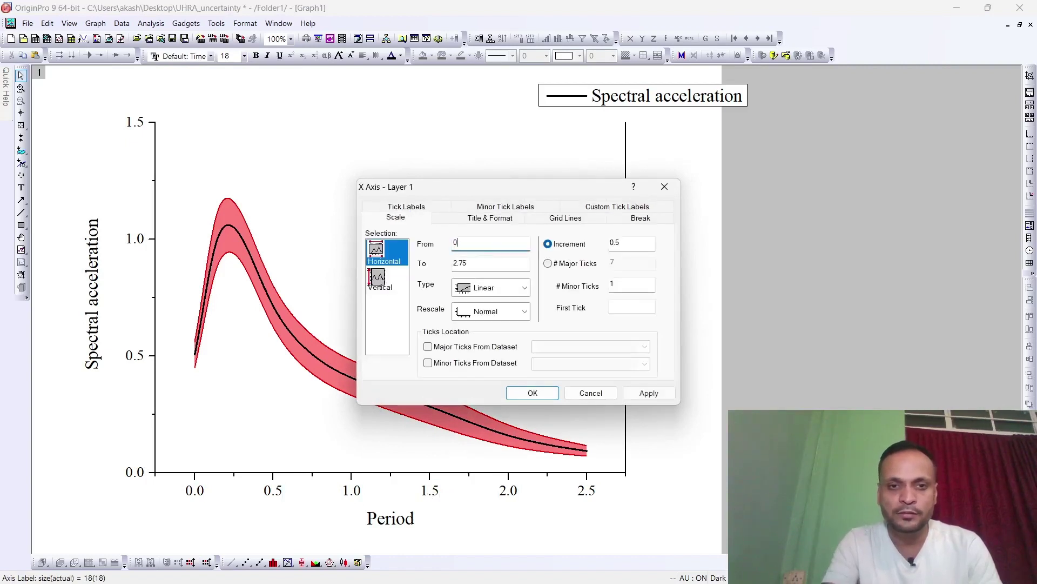
{"action": "left_click", "coordinate": [468, 263]}
{"action": "key", "text": "BackSpace"}
{"action": "key", "text": "BackSpace"}
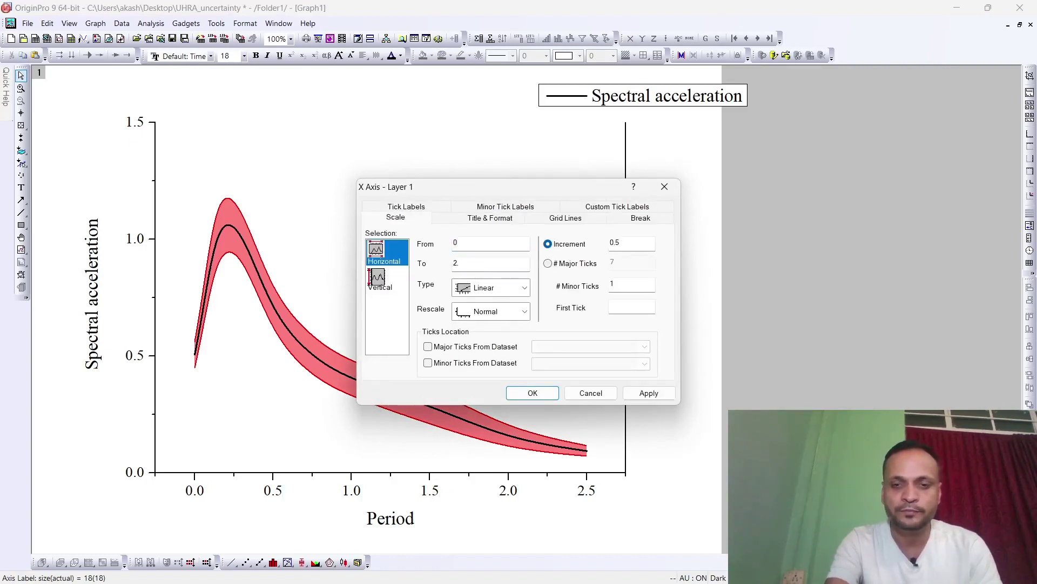
{"action": "type", "text": "5"}
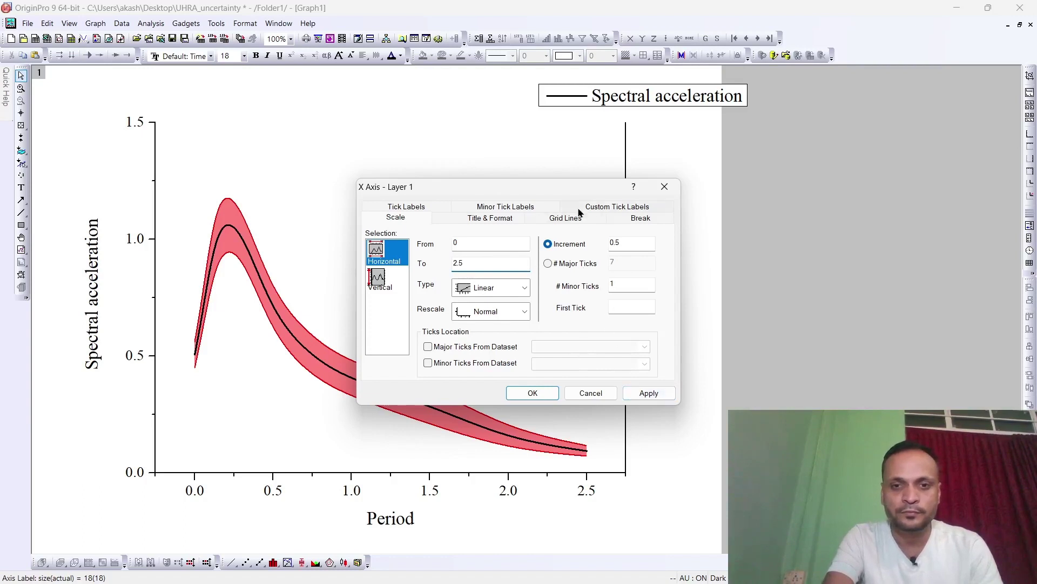
Add the opposite line for the X axis, apply the axis changes and close the axis settings
{"action": "left_click", "coordinate": [576, 217]}
{"action": "left_click", "coordinate": [575, 336]}
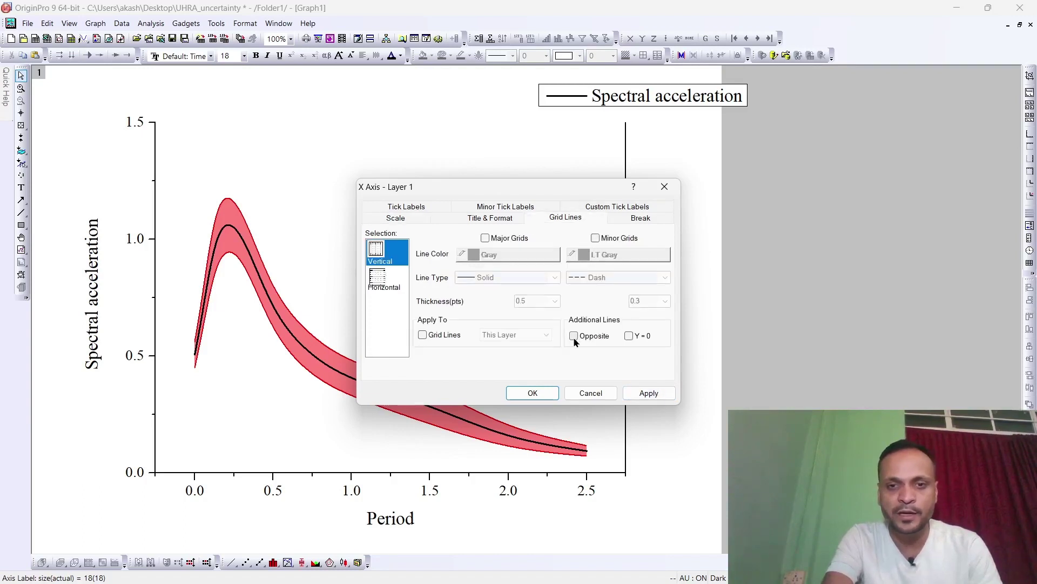
{"action": "left_click", "coordinate": [649, 393]}
{"action": "left_click", "coordinate": [544, 396]}
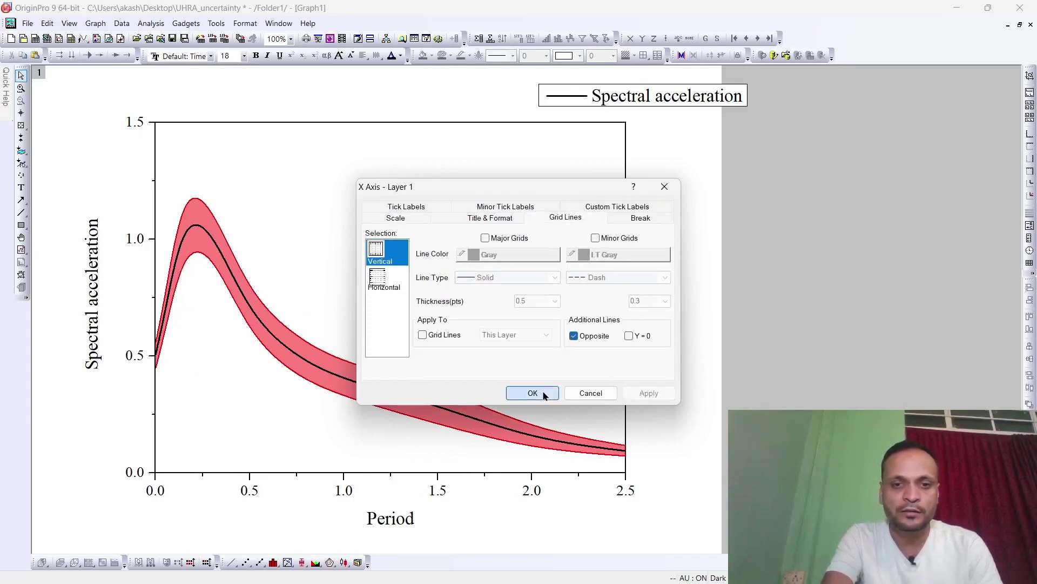